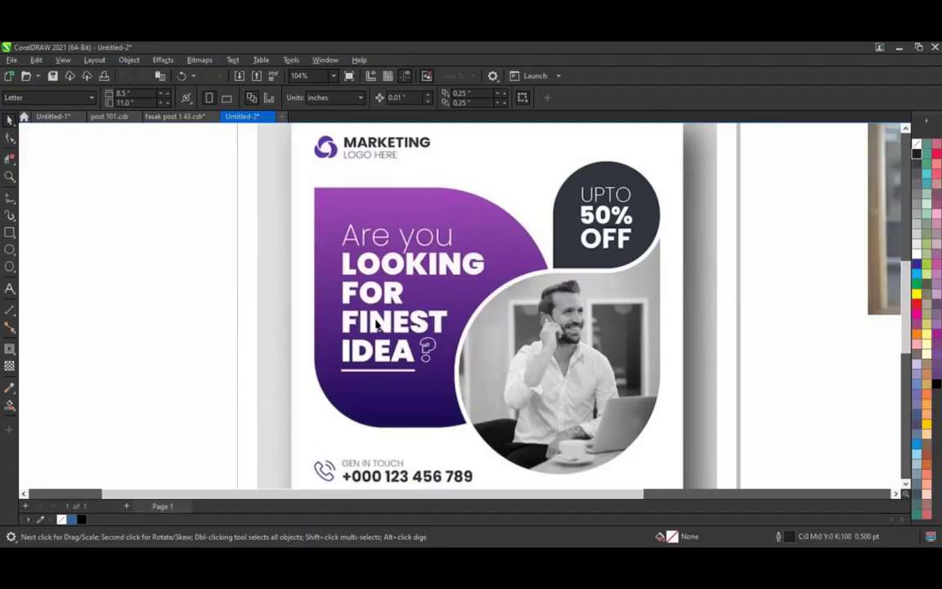
# Step: Zoom out and draw a roughly 7.985-inch square frame beside the reference post
pyautogui.scroll(-1, 378, 327)
pyautogui.scroll(-1, 389, 330)
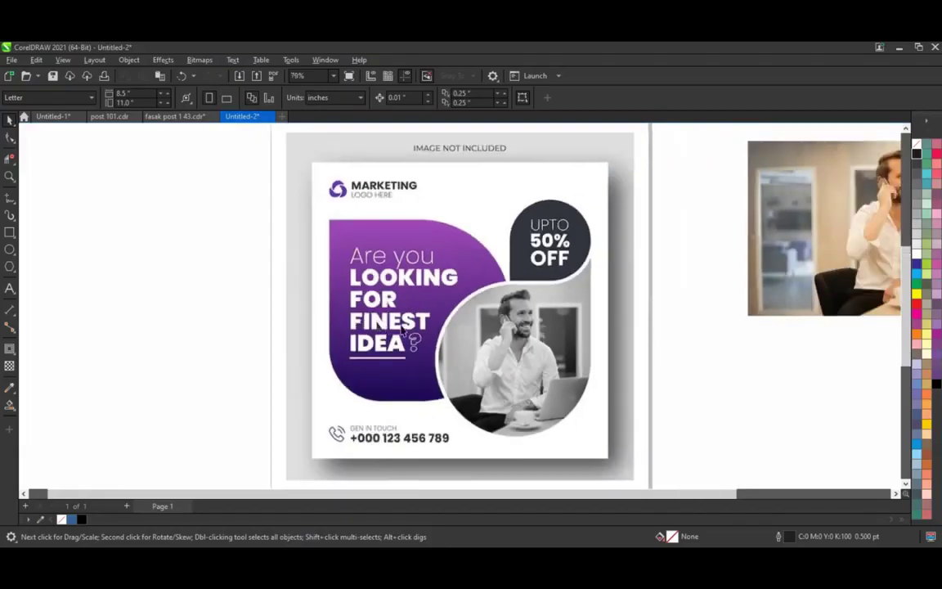
pyautogui.click(9, 176)
pyautogui.rightClick(362, 341)
pyautogui.moveTo(184, 208); pyautogui.dragTo(544, 417)
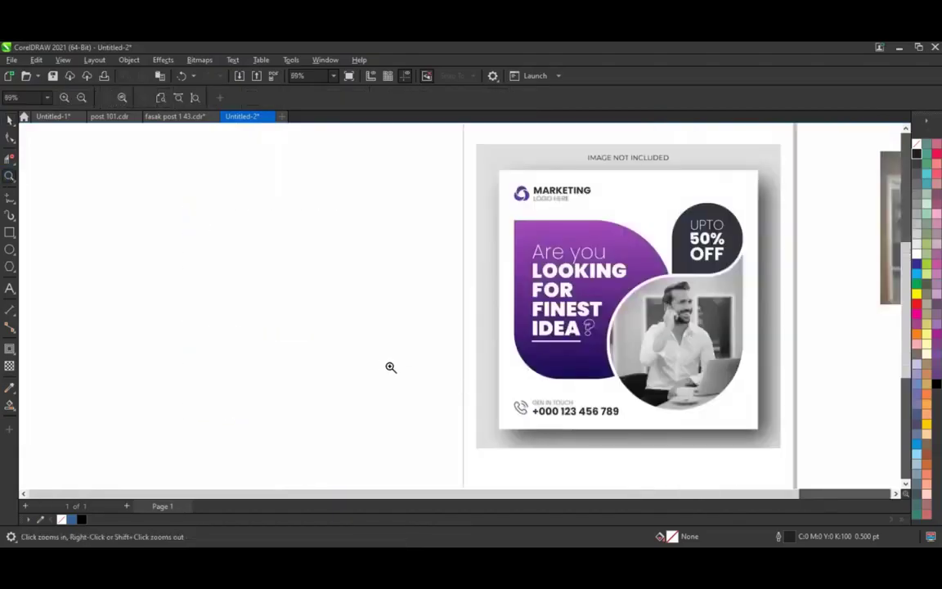
pyautogui.click(10, 232)
pyautogui.moveTo(156, 250); pyautogui.dragTo(273, 457)
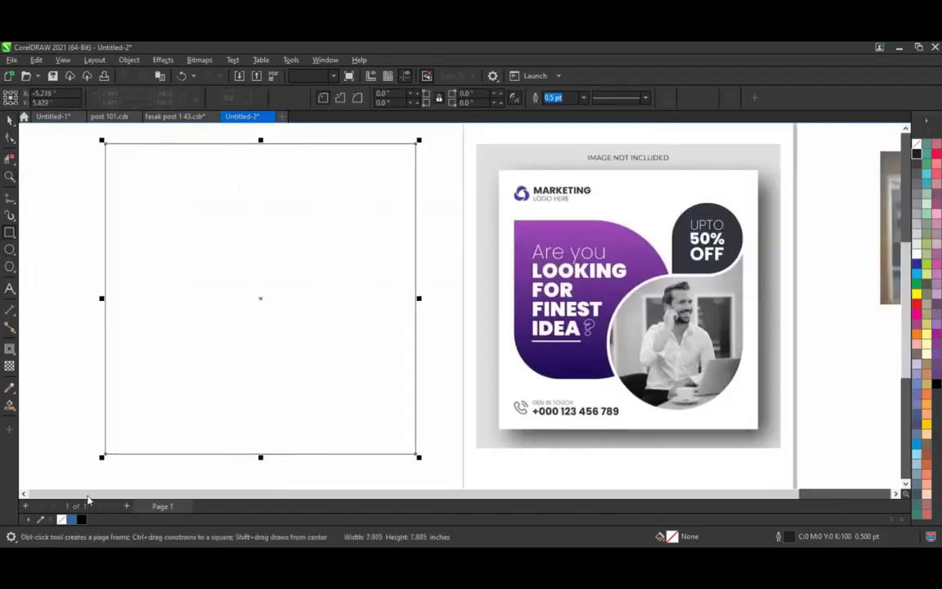
pyautogui.hscroll(-2, 155, 432)
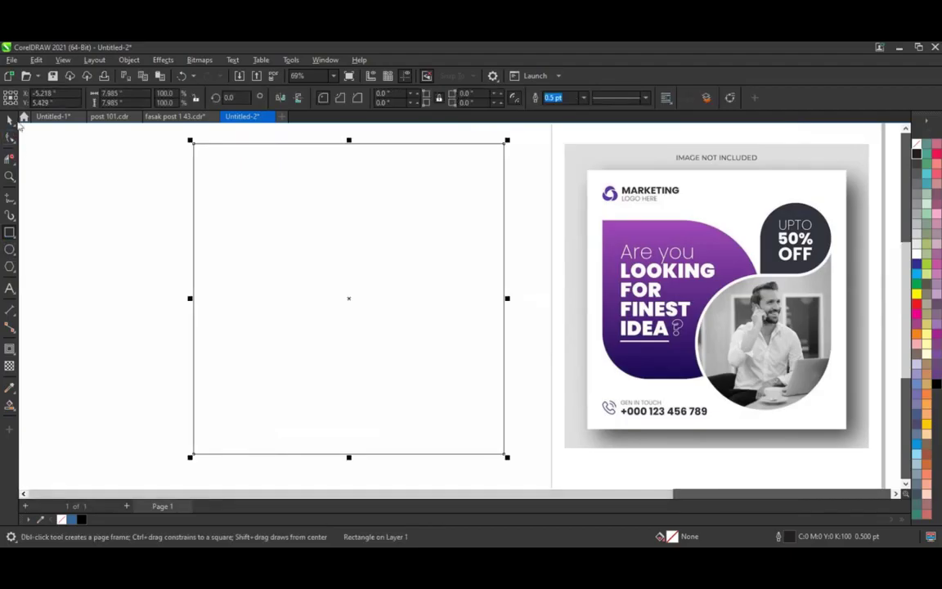
pyautogui.press('space')
pyautogui.click(82, 369)
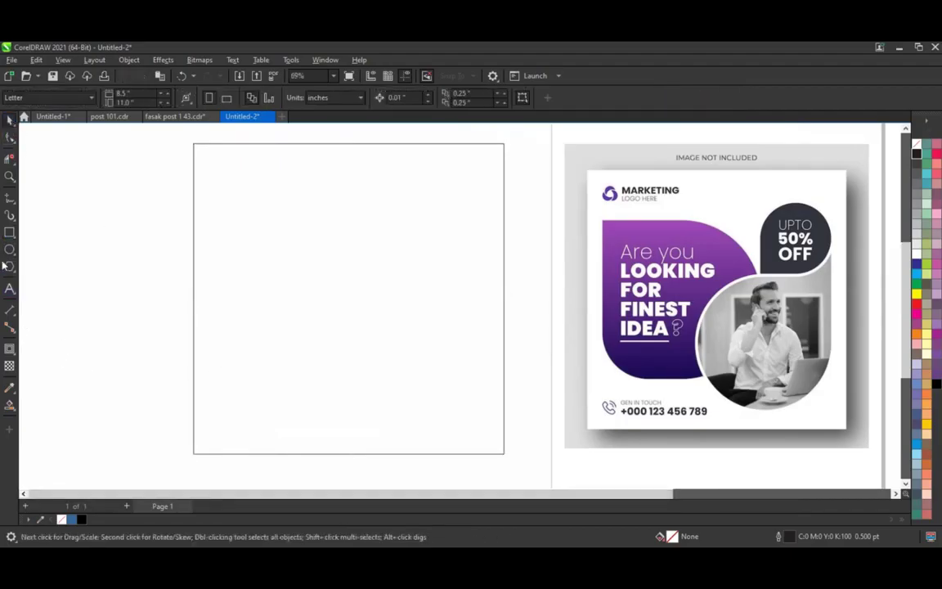
# Step: Draw a tall 2.106 × 5.985-inch rectangle, round it fully into a pill, and nudge it left
pyautogui.click(10, 234)
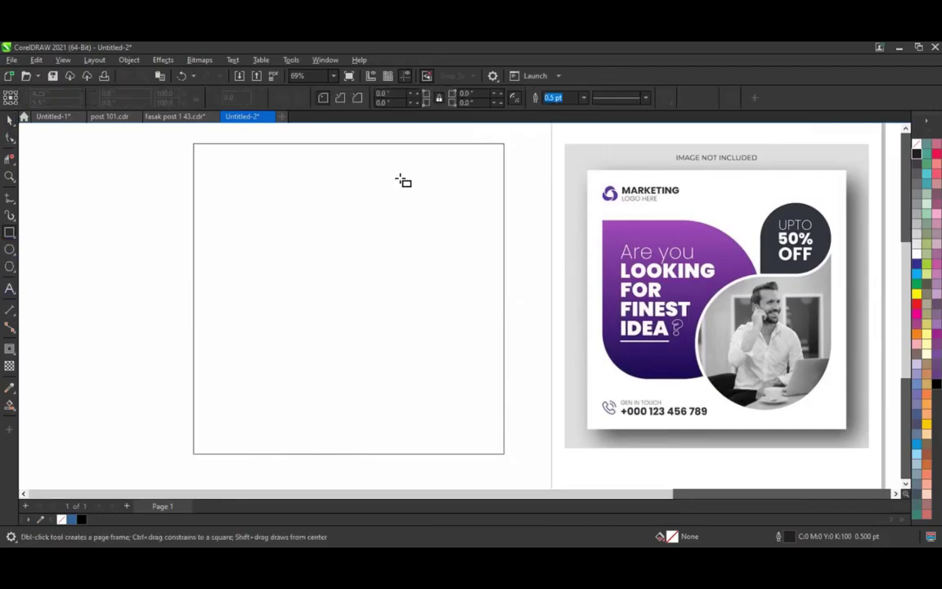
pyautogui.moveTo(413, 186); pyautogui.dragTo(496, 407)
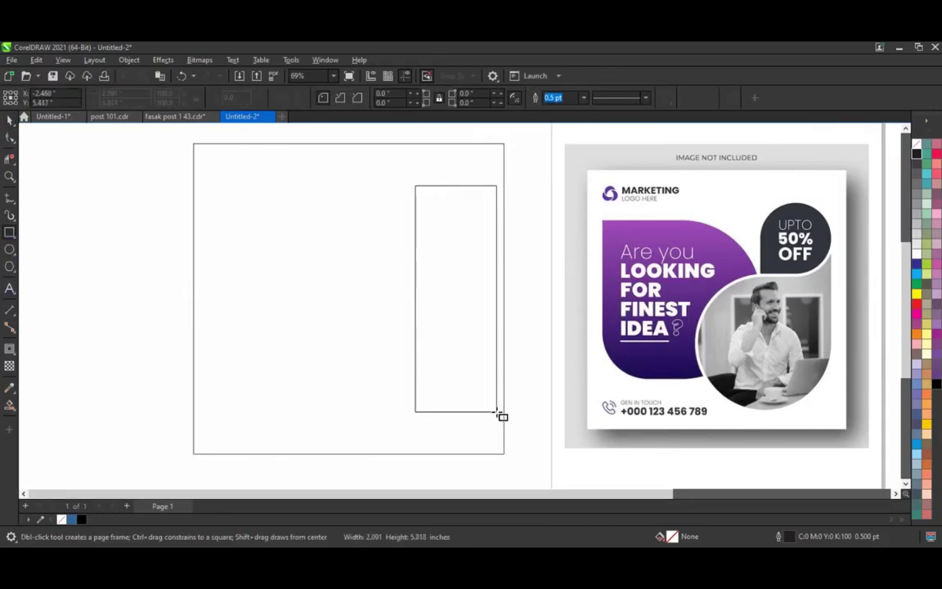
pyautogui.moveTo(496, 407); pyautogui.dragTo(497, 417)
pyautogui.press('F10')
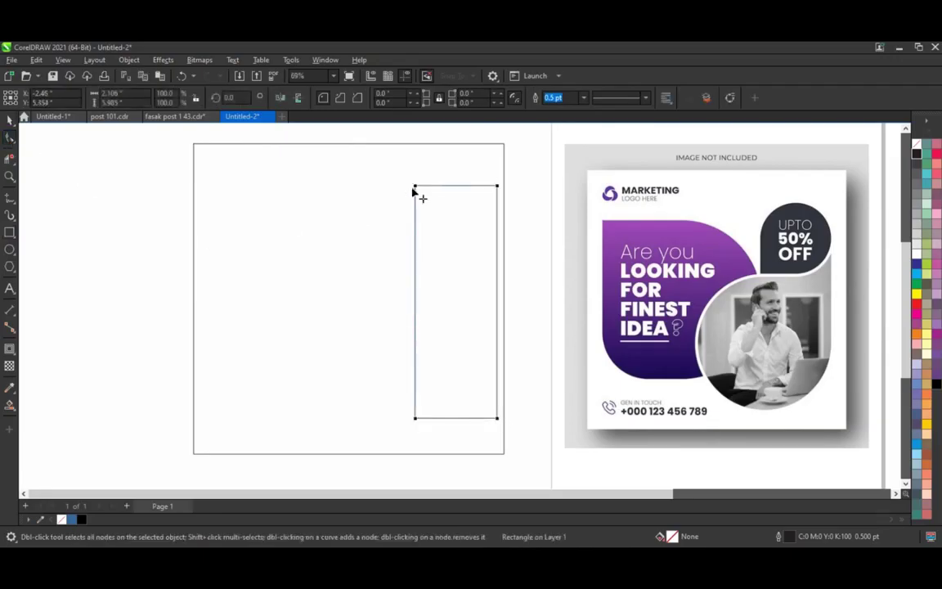
pyautogui.moveTo(415, 189); pyautogui.dragTo(412, 248)
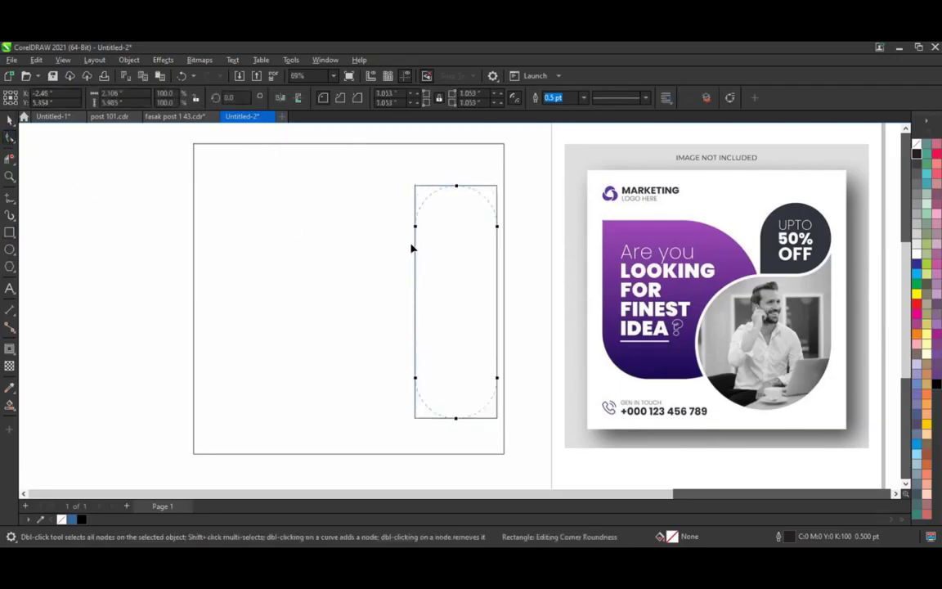
pyautogui.click(8, 121)
pyautogui.moveTo(473, 291); pyautogui.dragTo(459, 299)
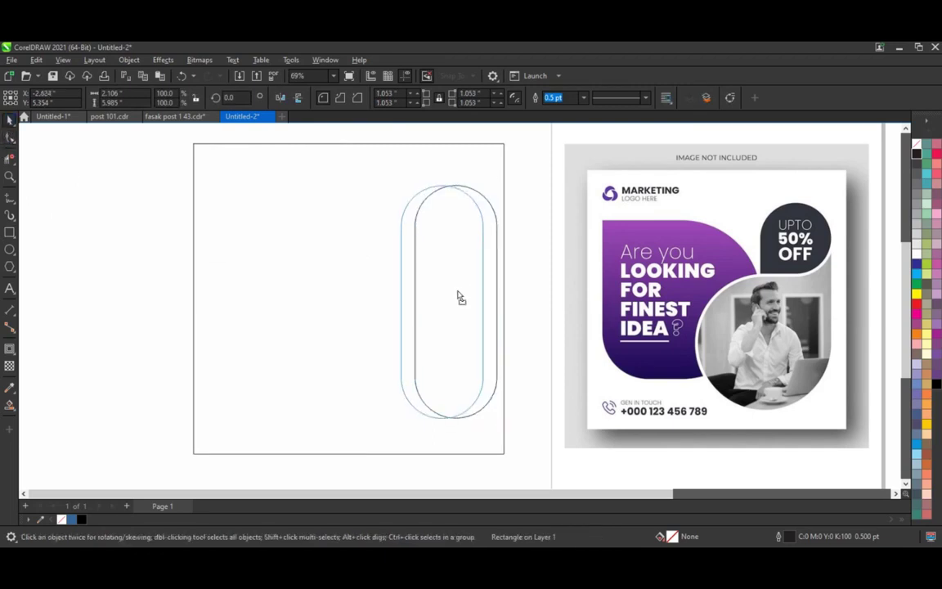
pyautogui.click(136, 278)
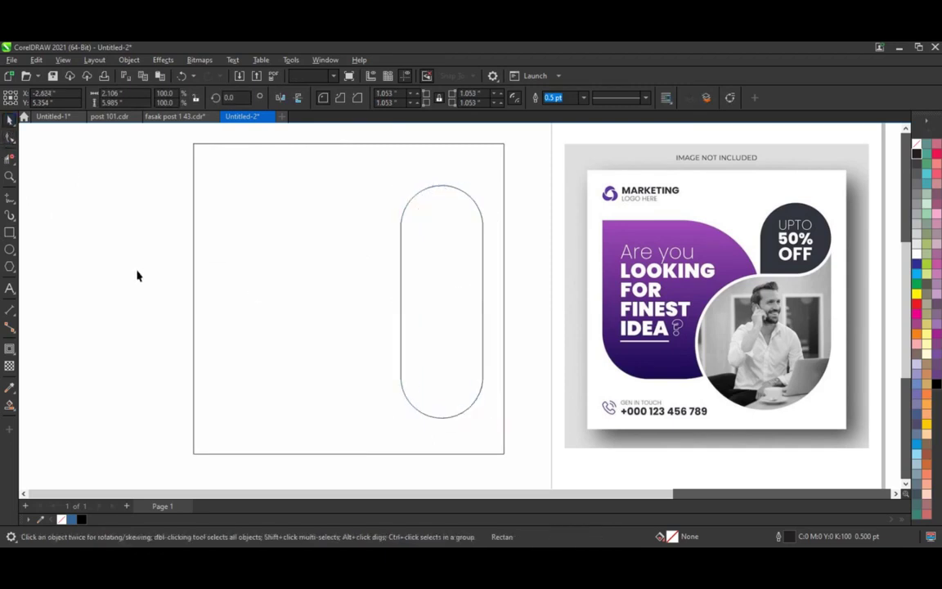
pyautogui.click(9, 251)
# Step: Draw a circle aligned right and bottom to the pill, then enlarge it to about 4.03 inches
pyautogui.moveTo(274, 240)
pyautogui.mouseDown()
pyautogui.moveTo(327, 291)
pyautogui.moveTo(312, 368)
pyautogui.mouseUp()
pyautogui.press('space')
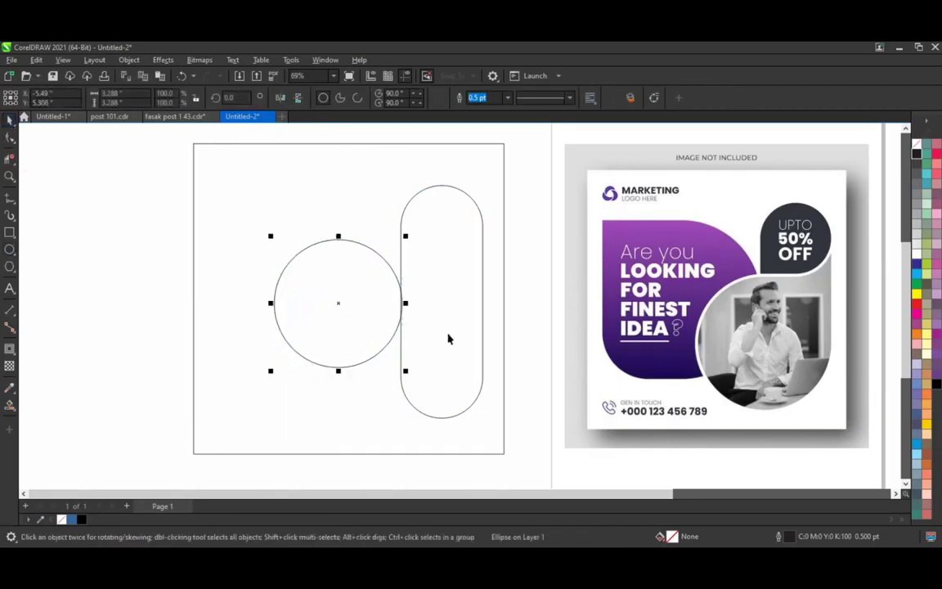
pyautogui.keyDown('shift'); pyautogui.click(448, 335); pyautogui.keyUp('shift')
pyautogui.press('c')
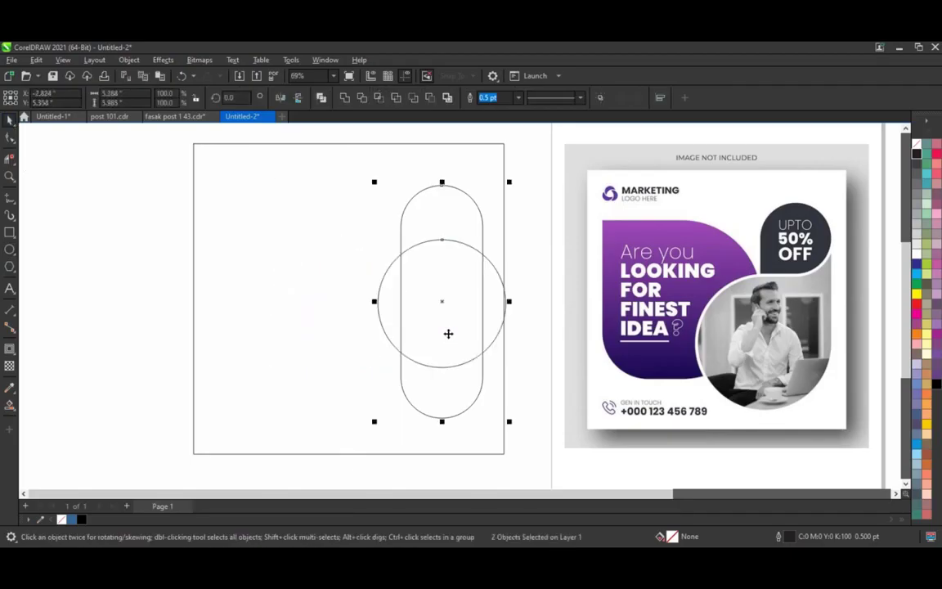
pyautogui.press('r')
pyautogui.press('b')
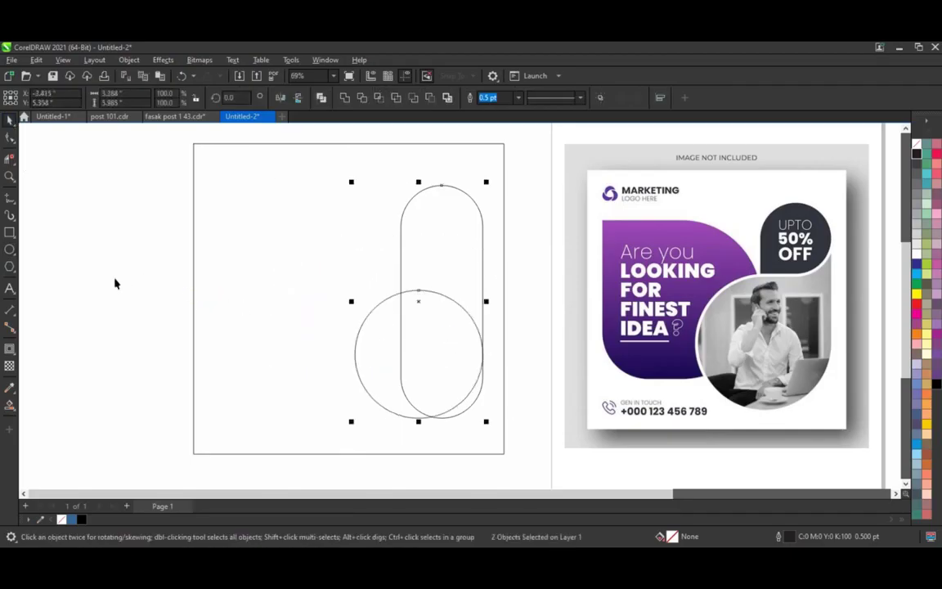
pyautogui.click(422, 379)
pyautogui.click(356, 339)
pyautogui.moveTo(352, 287); pyautogui.dragTo(324, 259)
pyautogui.click(103, 268)
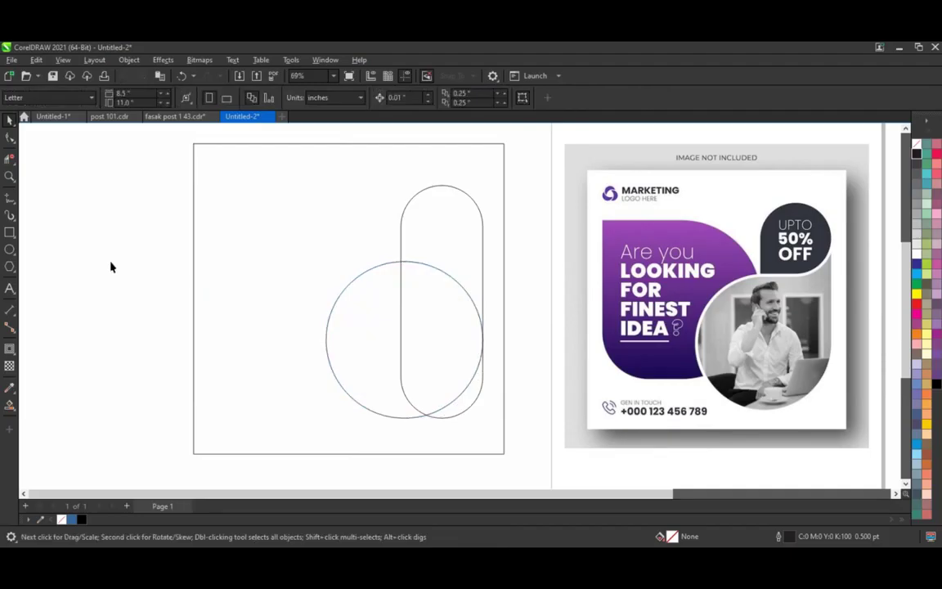
# Step: Draw a horizontal line and align it centred on the large circle's top edge
pyautogui.click(8, 201)
pyautogui.click(74, 259)
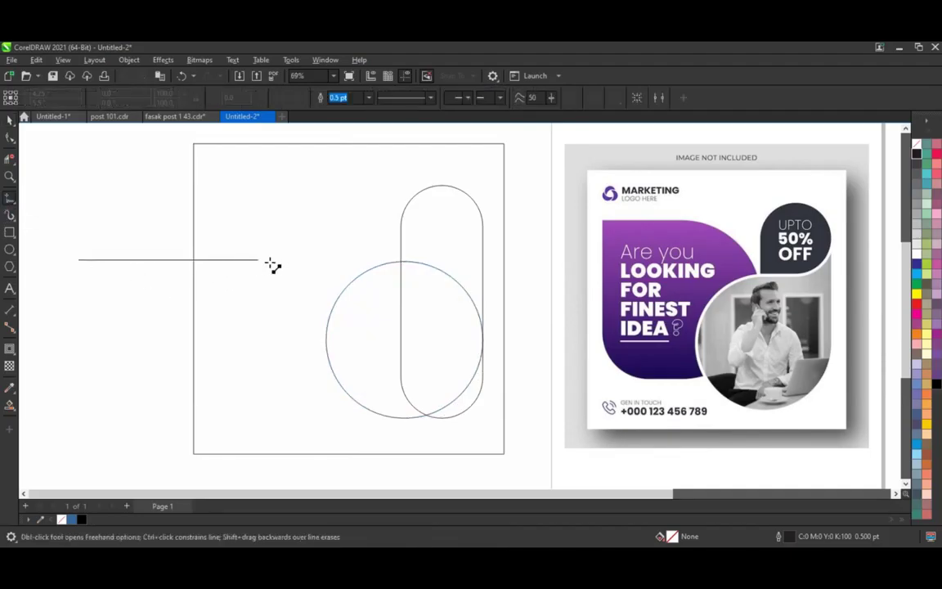
pyautogui.click(279, 259)
pyautogui.press('space')
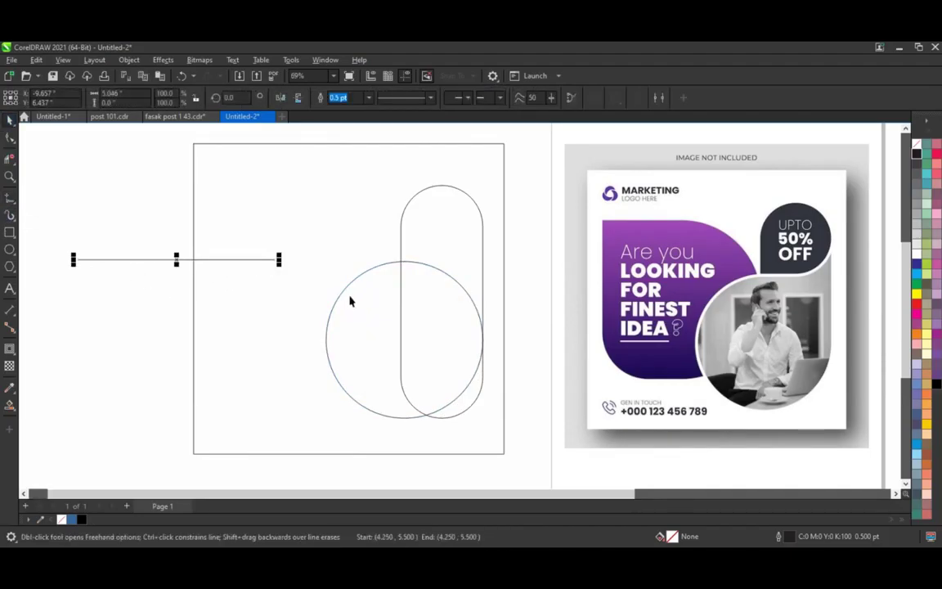
pyautogui.keyDown('shift'); pyautogui.click(349, 296); pyautogui.keyUp('shift')
pyautogui.press('c')
pyautogui.press('t')
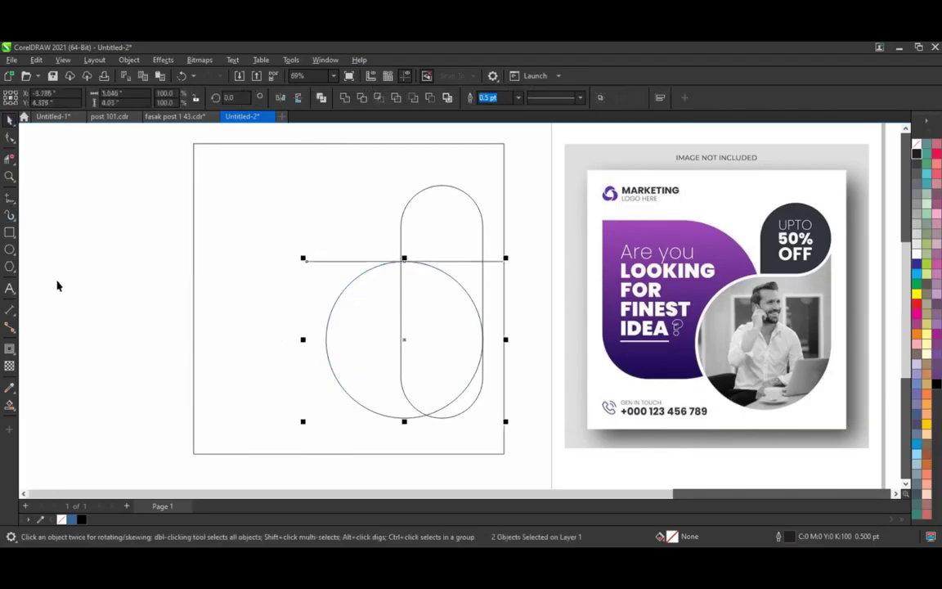
pyautogui.click(411, 374)
# Step: Mirror-copy the circle upward, scale it to 2.076 inches and fit it into the pill's top
pyautogui.click(378, 399)
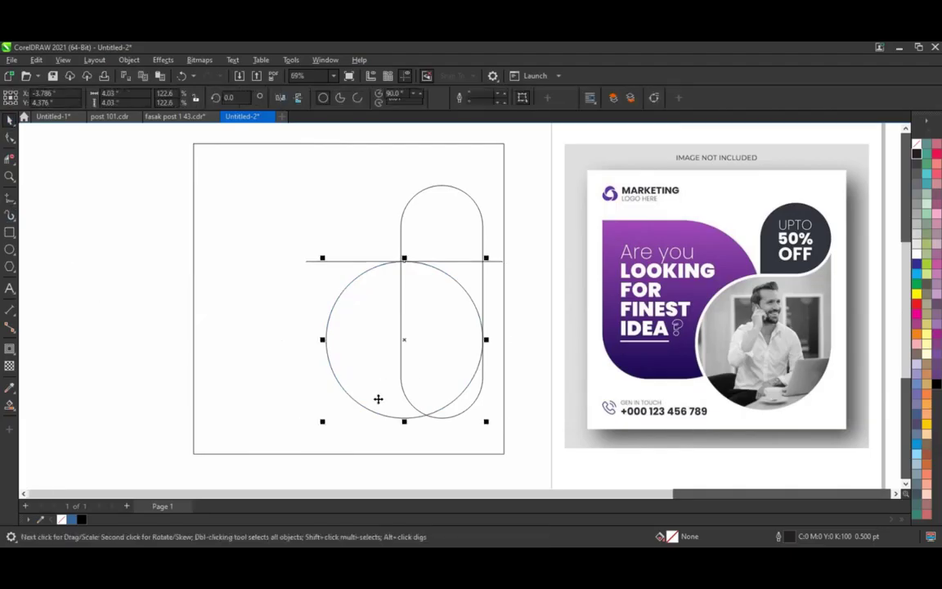
pyautogui.moveTo(455, 401); pyautogui.dragTo(455, 245)
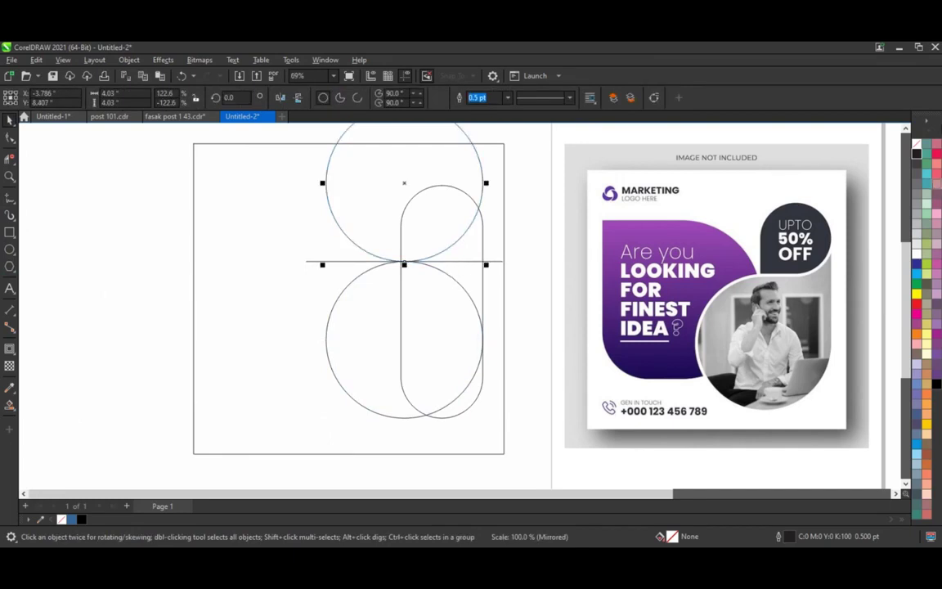
pyautogui.click(906, 129)
pyautogui.moveTo(324, 140); pyautogui.dragTo(386, 221)
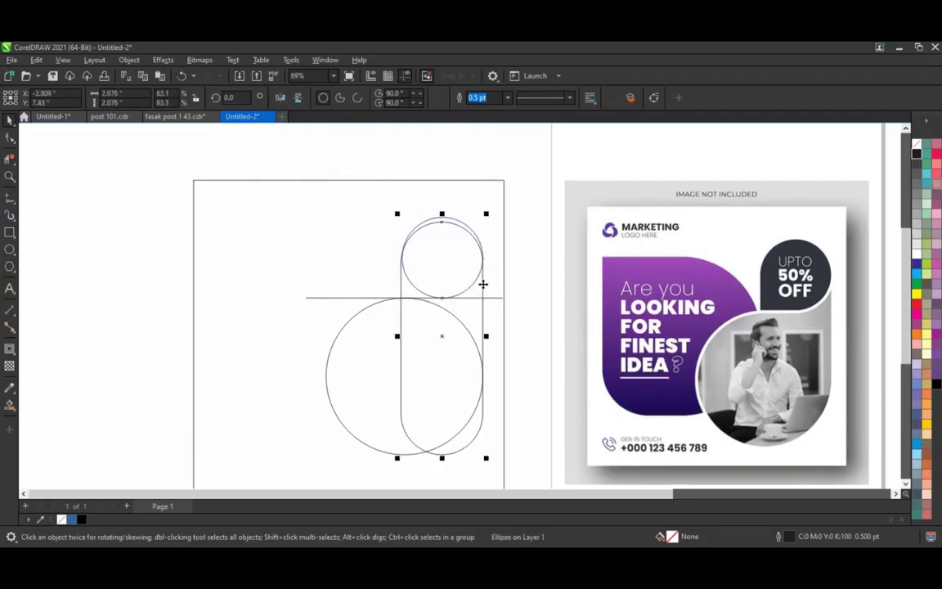
pyautogui.keyDown('shift'); pyautogui.click(483, 284); pyautogui.keyUp('shift')
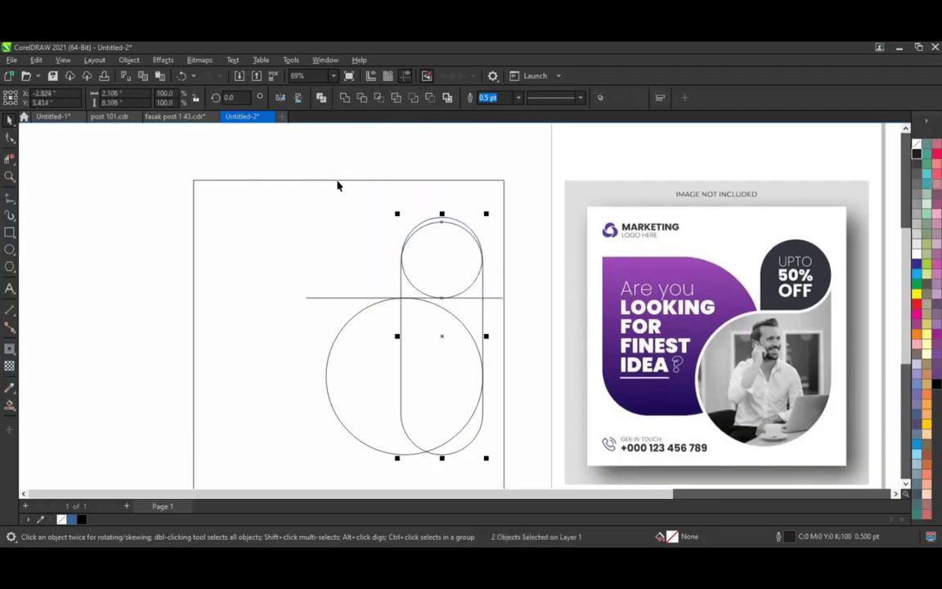
pyautogui.click(273, 198)
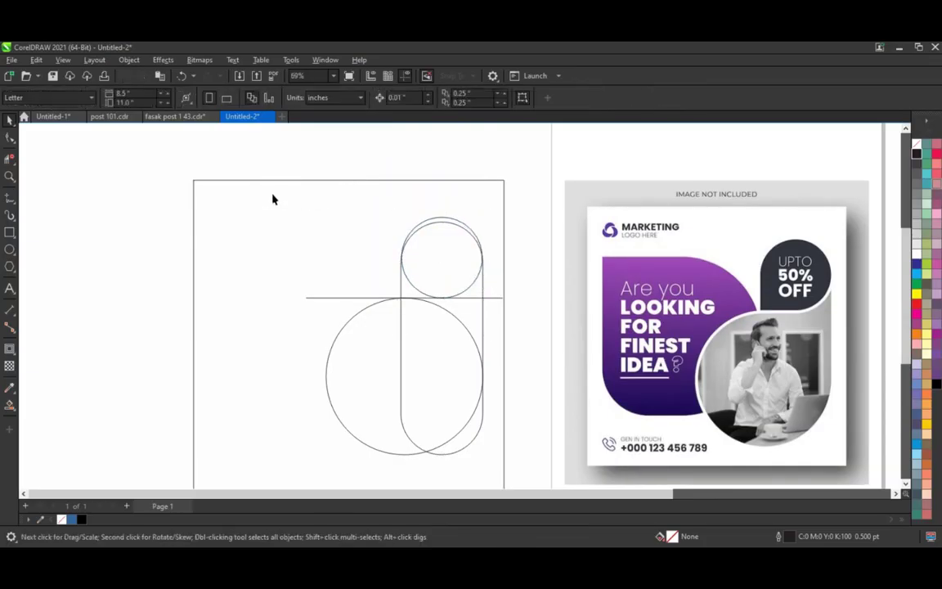
# Step: Smart Fill the large circle's parts and the side sliver, then weld the blue pieces together
pyautogui.click(10, 407)
pyautogui.click(346, 405)
pyautogui.click(450, 368)
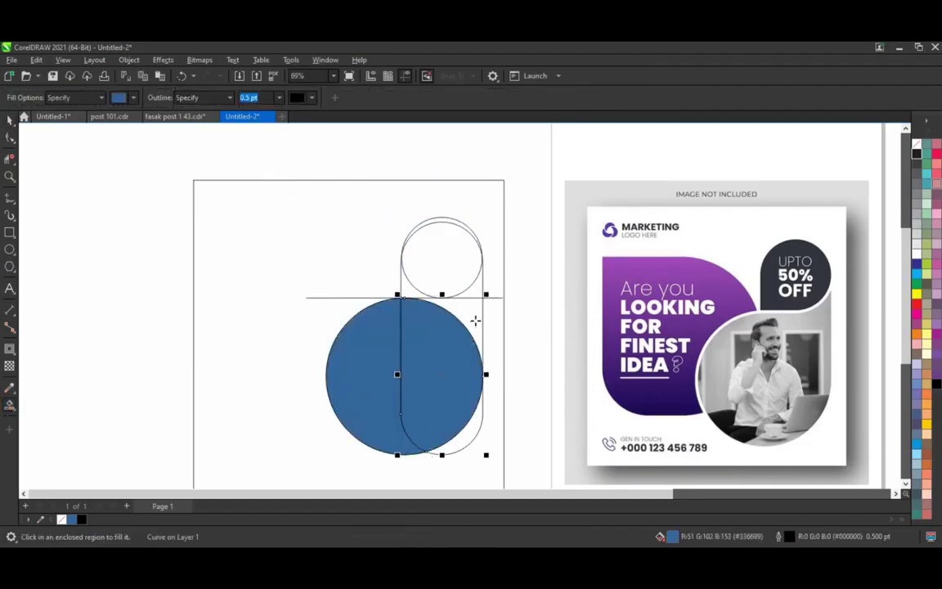
pyautogui.click(477, 282)
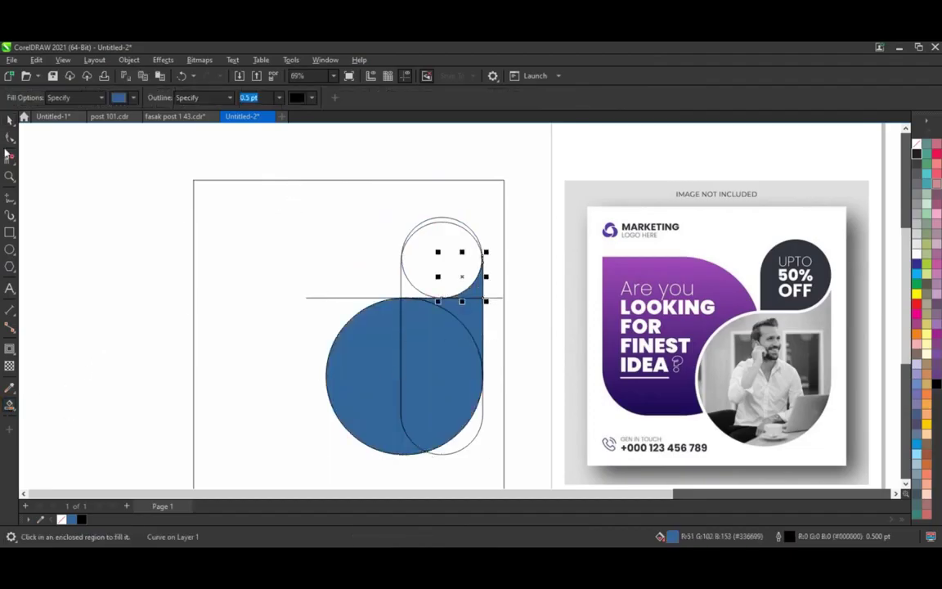
pyautogui.press('space')
pyautogui.keyDown('shift'); pyautogui.click(464, 320); pyautogui.keyUp('shift')
pyautogui.keyDown('shift'); pyautogui.click(393, 353); pyautogui.keyUp('shift')
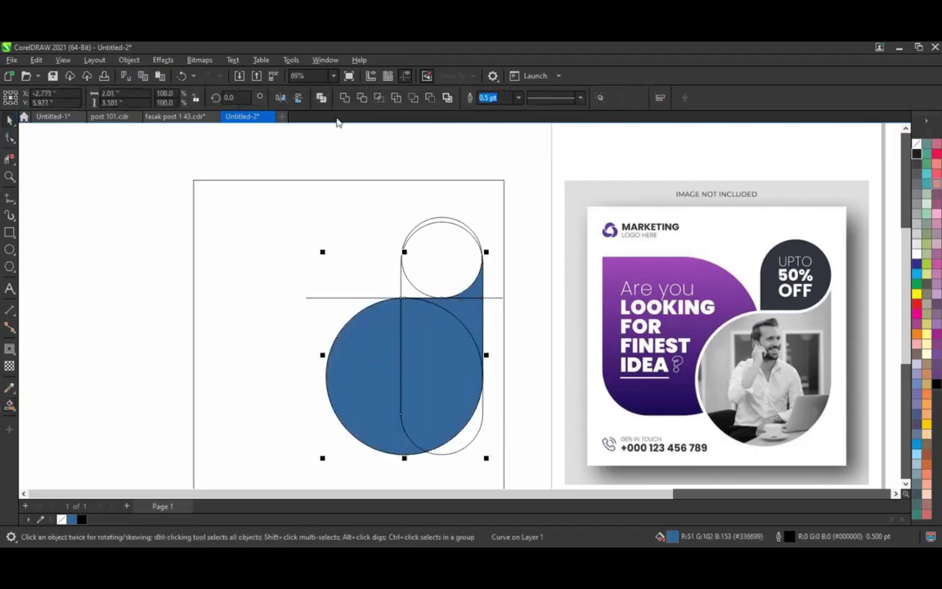
pyautogui.click(344, 97)
pyautogui.click(135, 286)
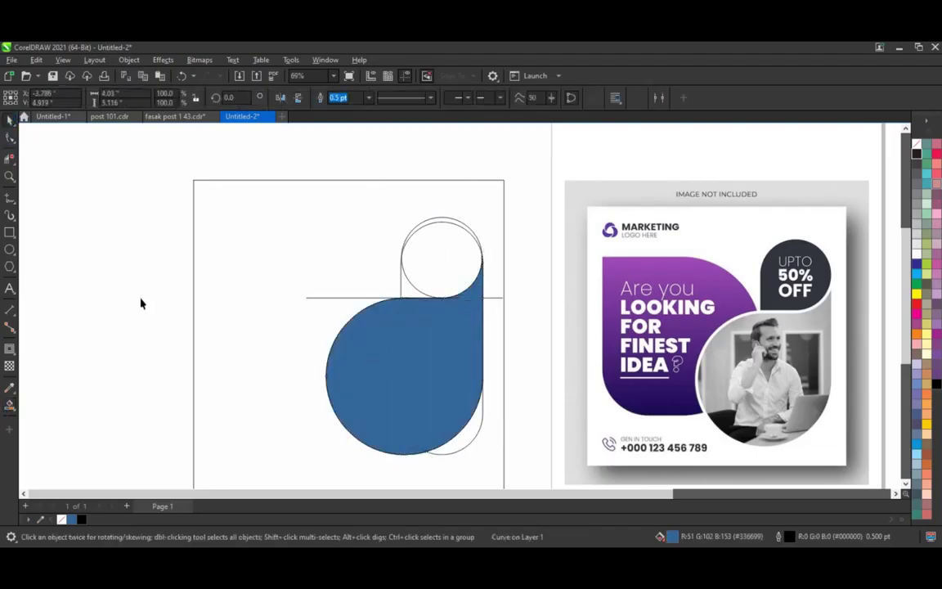
# Step: Delete the horizontal line
pyautogui.click(419, 260)
pyautogui.click(507, 308)
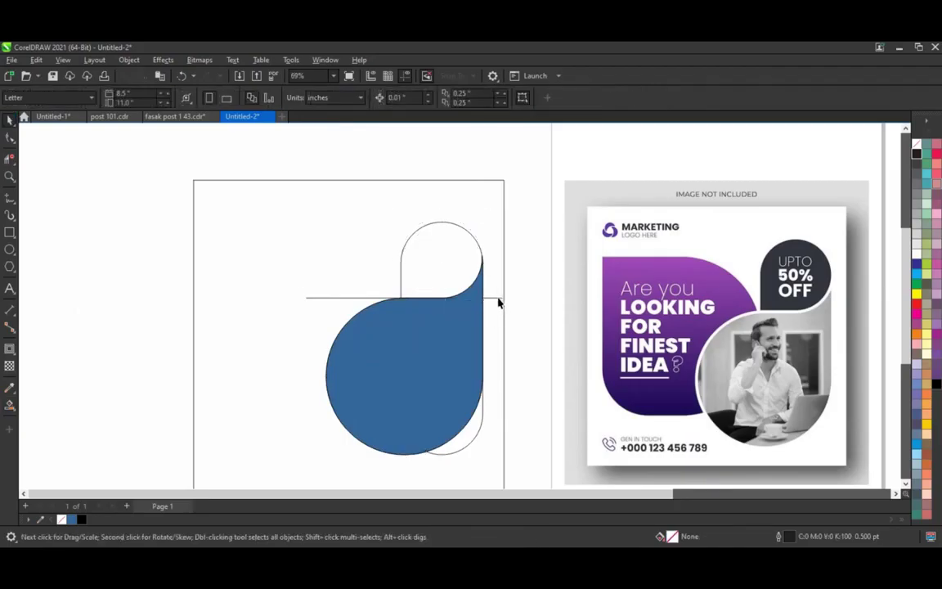
pyautogui.click(498, 300)
pyautogui.press('Delete')
# Step: Smart Fill the pill's rounded top region blue
pyautogui.click(9, 405)
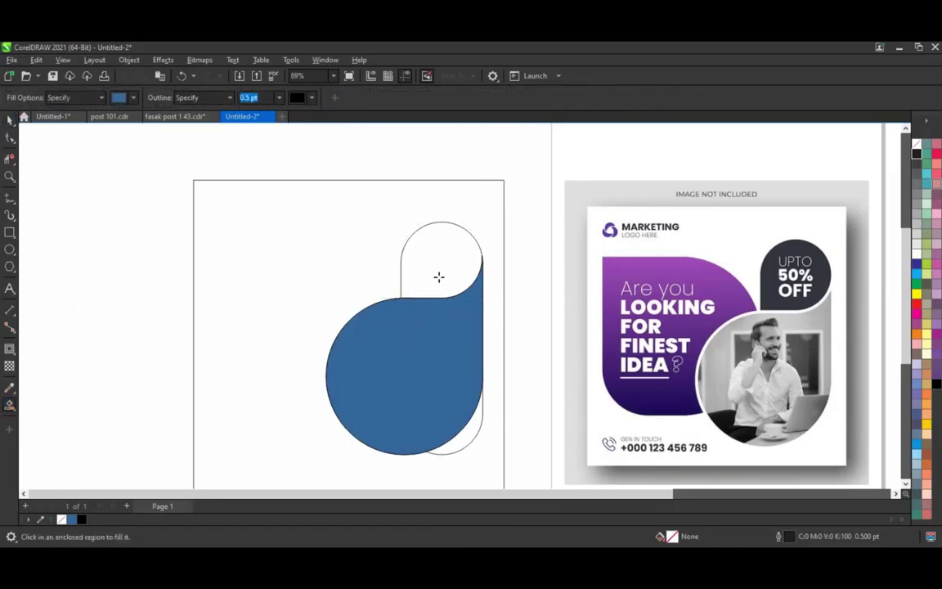
pyautogui.click(439, 277)
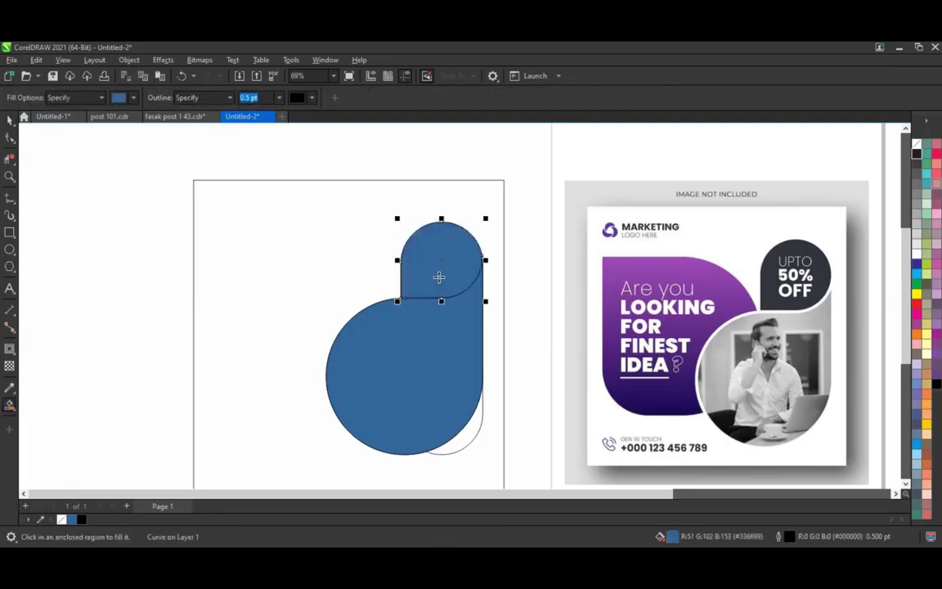
pyautogui.click(9, 120)
pyautogui.click(187, 311)
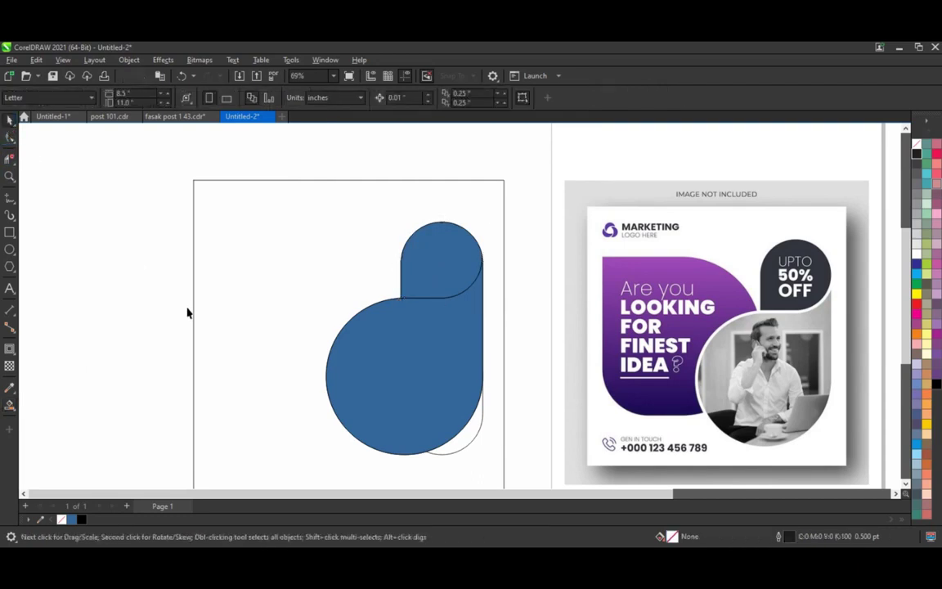
pyautogui.click(462, 282)
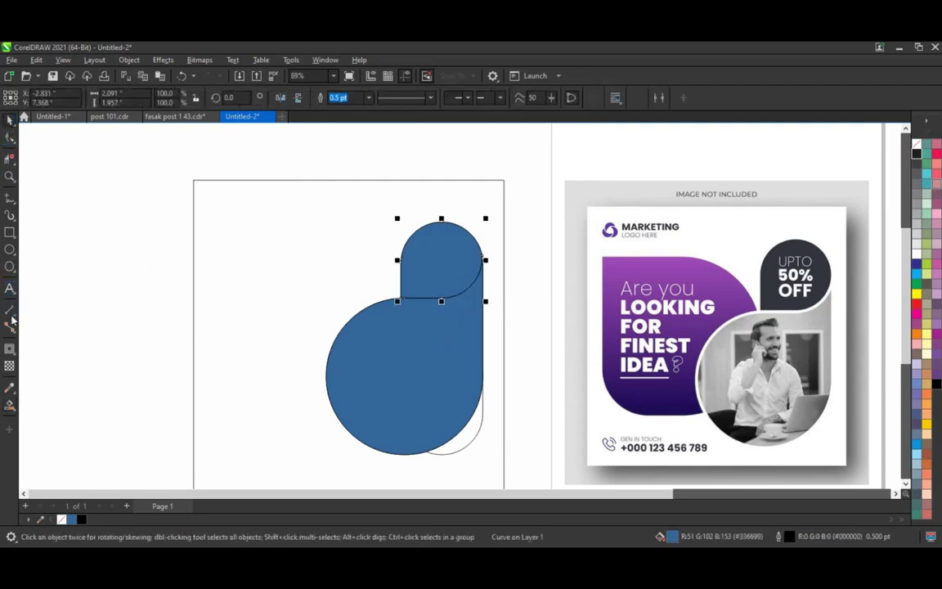
# Step: Apply a thin inward contour to the top shape and break the contour apart
pyautogui.click(34, 351)
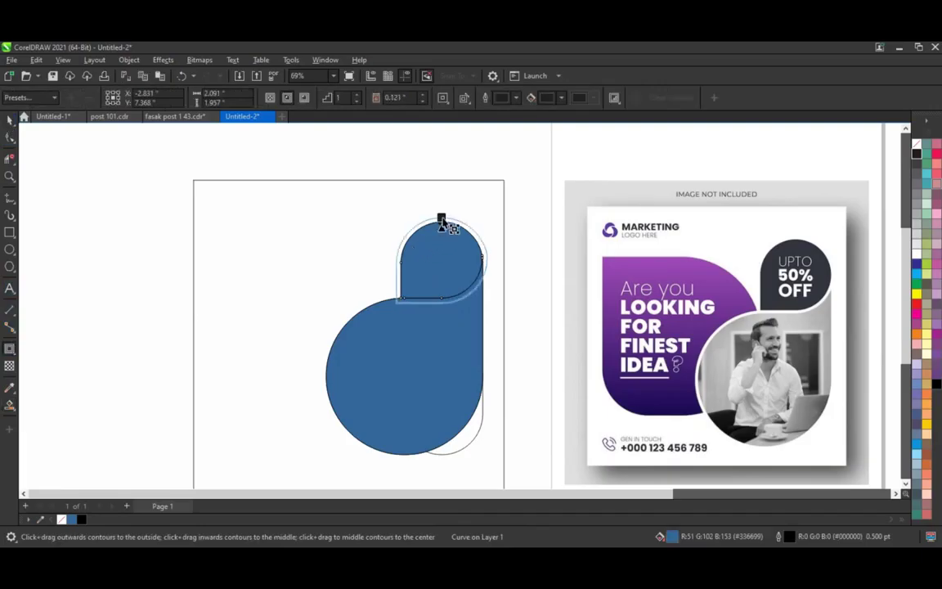
pyautogui.moveTo(441, 221); pyautogui.dragTo(442, 226)
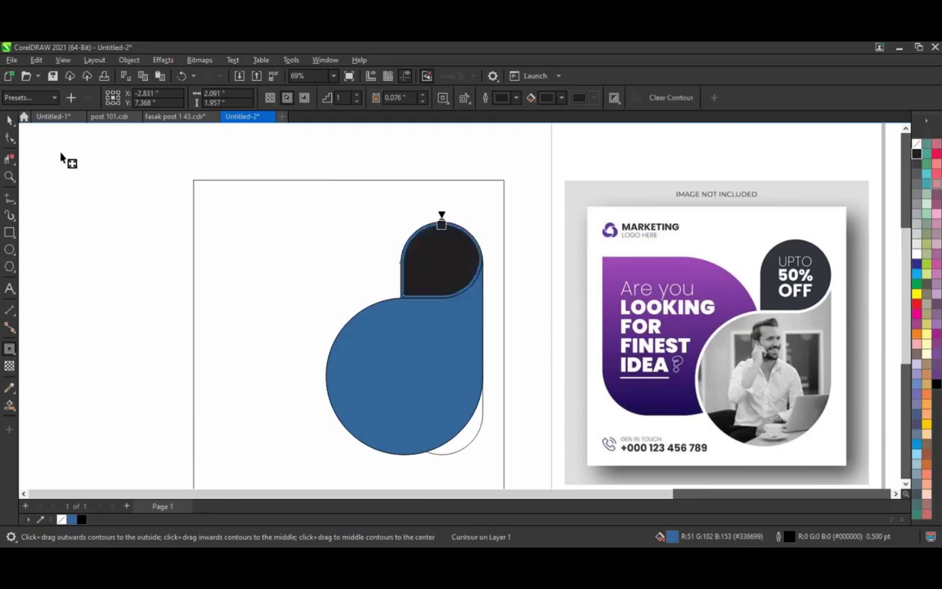
pyautogui.click(10, 120)
pyautogui.click(128, 60)
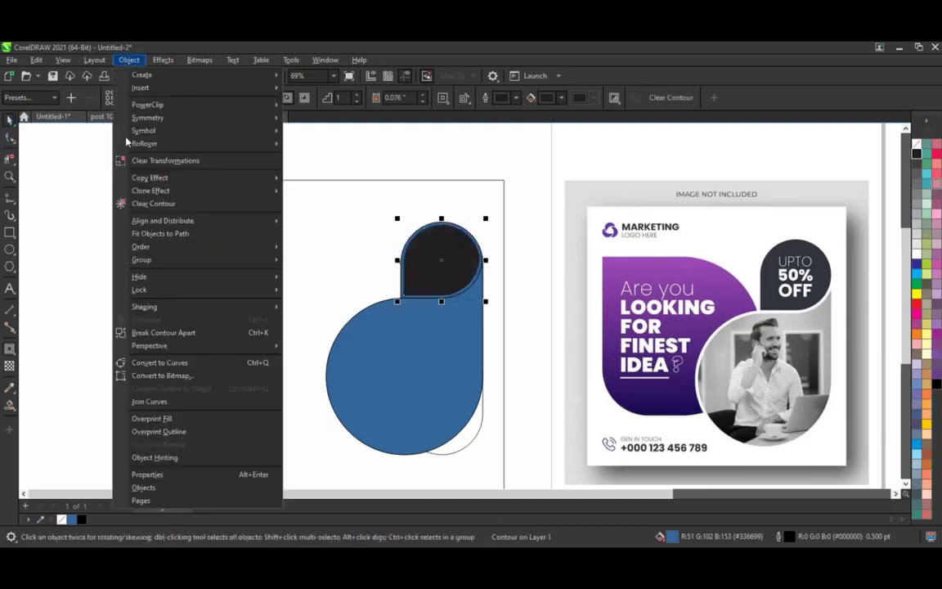
pyautogui.click(152, 332)
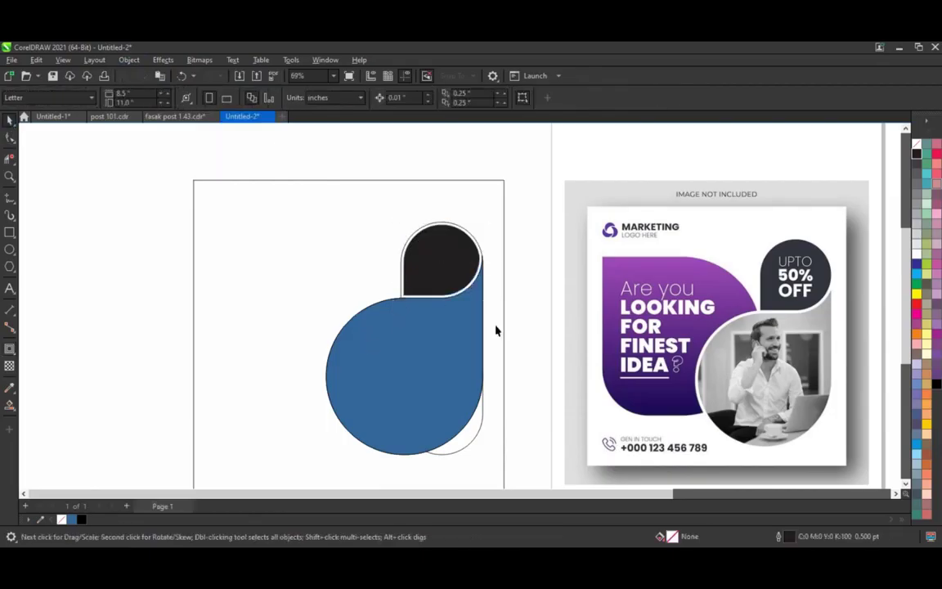
# Step: Draw a 4.879-inch square on the left of the page
pyautogui.click(477, 438)
pyautogui.click(229, 349)
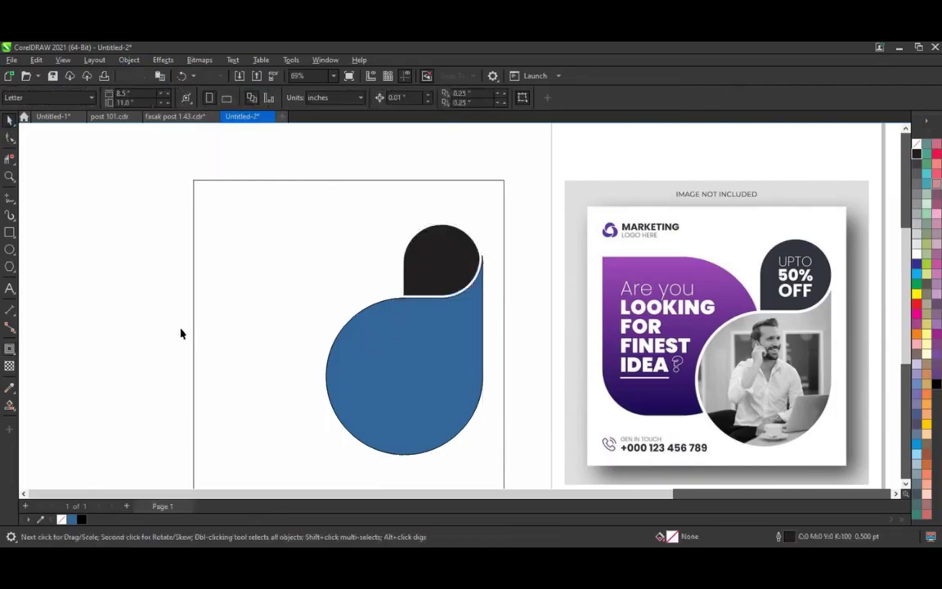
pyautogui.click(10, 232)
pyautogui.moveTo(214, 248)
pyautogui.mouseDown()
pyautogui.moveTo(265, 300)
pyautogui.moveTo(329, 438)
pyautogui.mouseUp()
# Step: Round the square's top-right, bottom-right and bottom-left corners, the top-right fully
pyautogui.press('F10')
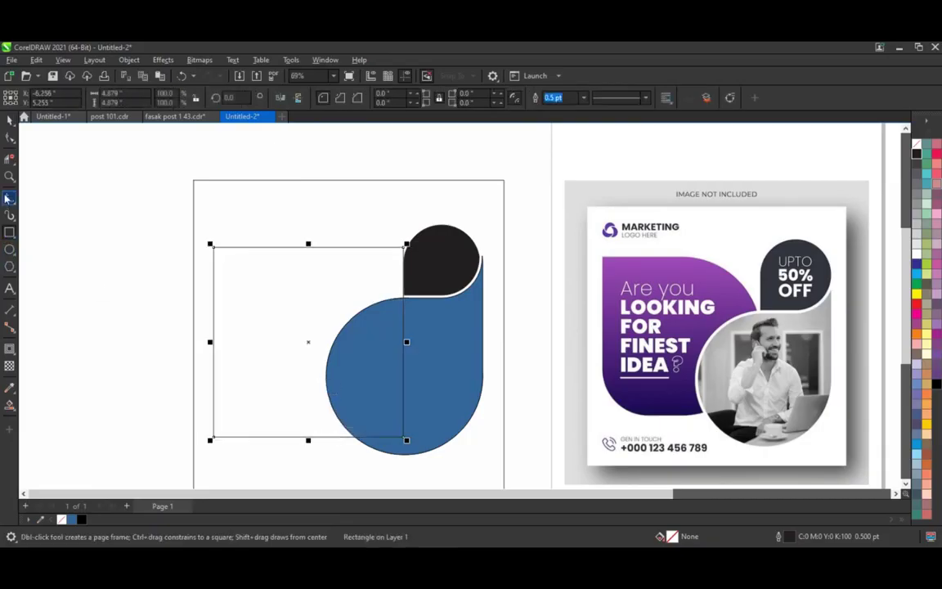
pyautogui.moveTo(403, 249); pyautogui.dragTo(357, 328)
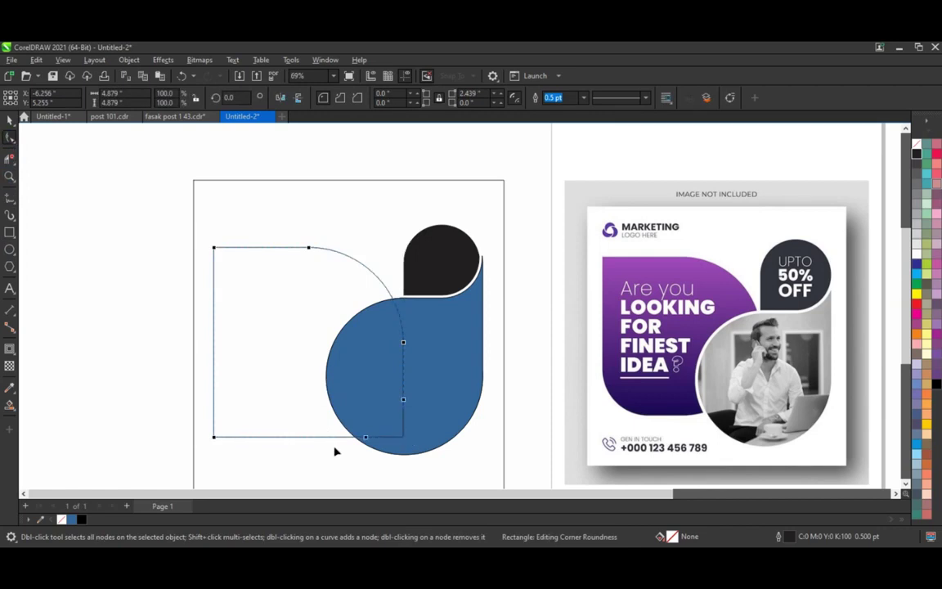
pyautogui.moveTo(334, 451); pyautogui.dragTo(308, 458)
pyautogui.moveTo(216, 440); pyautogui.dragTo(262, 454)
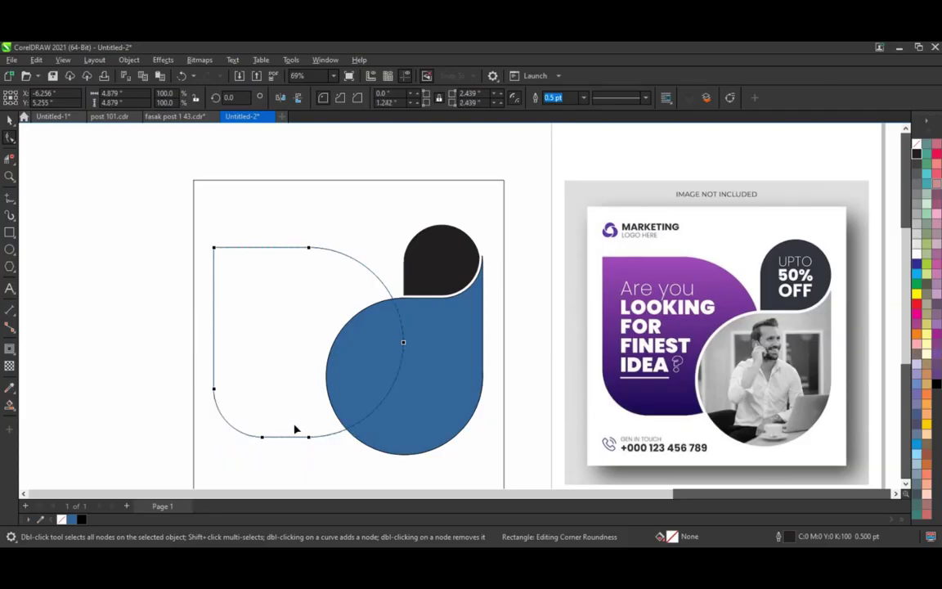
pyautogui.press('space')
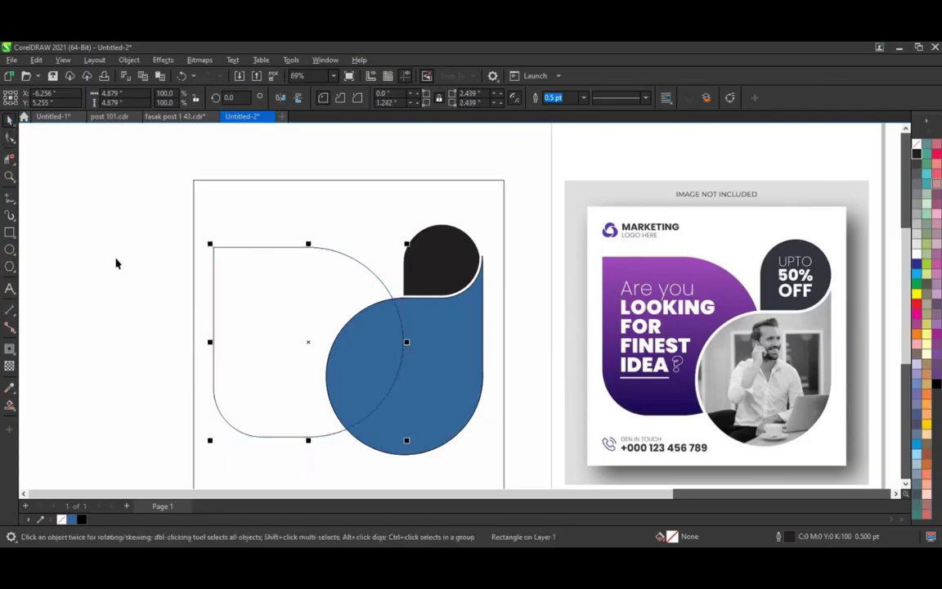
# Step: Add an outward contour around the blue drop shape and Smart Fill the rounded square blue
pyautogui.click(424, 326)
pyautogui.click(10, 348)
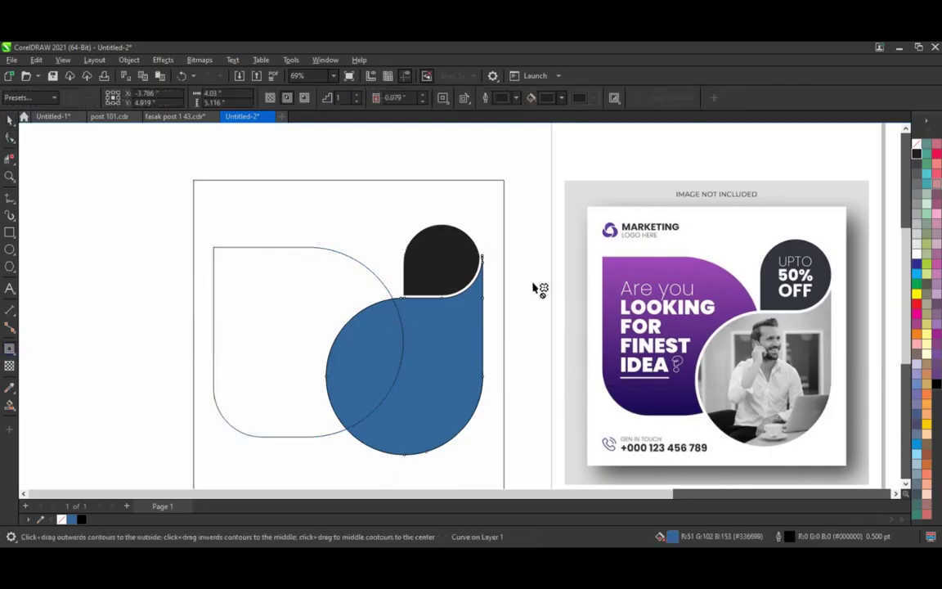
pyautogui.moveTo(483, 260); pyautogui.dragTo(487, 257)
pyautogui.click(10, 120)
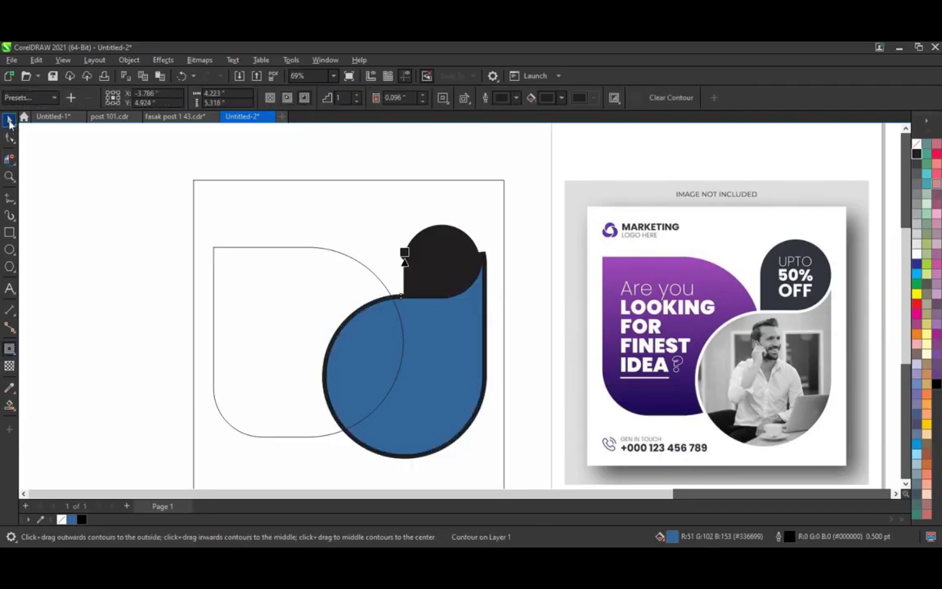
pyautogui.click(10, 404)
pyautogui.click(263, 280)
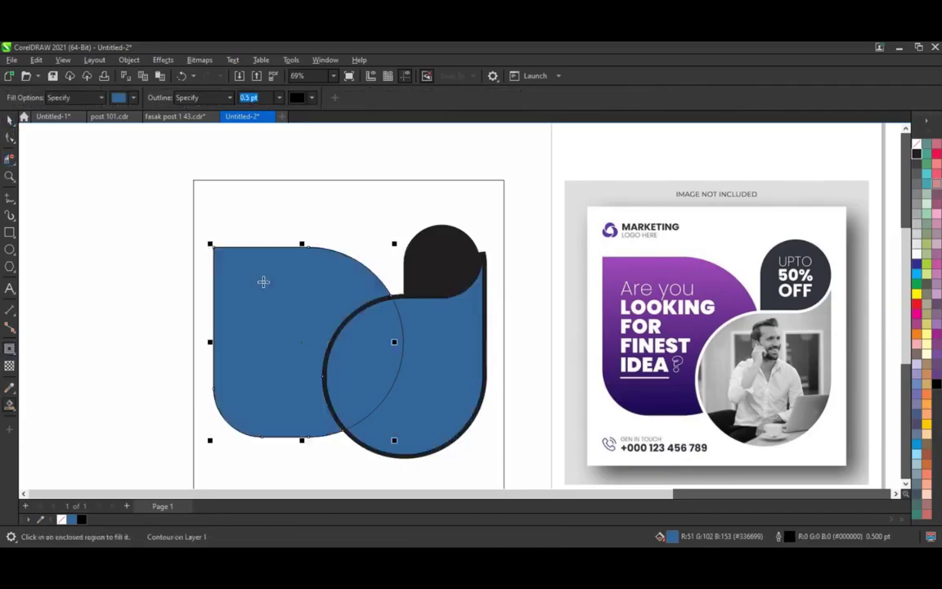
# Step: Break the outside contour apart and color the separated ring white
pyautogui.press('space')
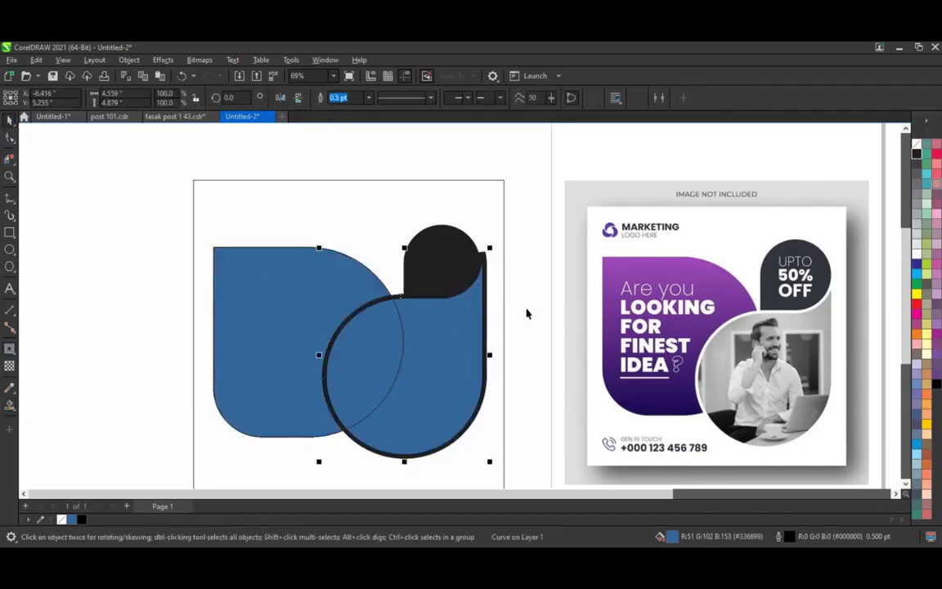
pyautogui.click(129, 59)
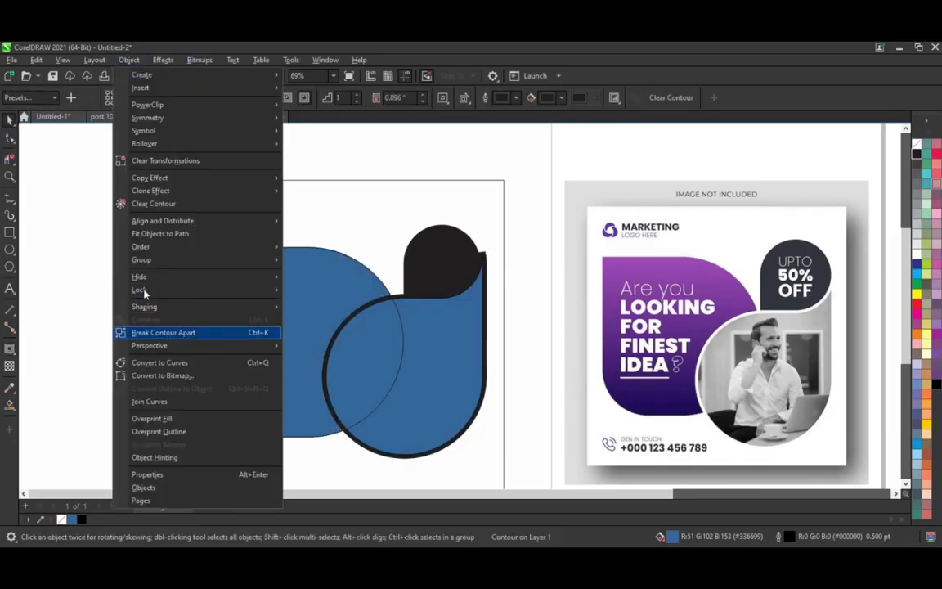
pyautogui.click(185, 332)
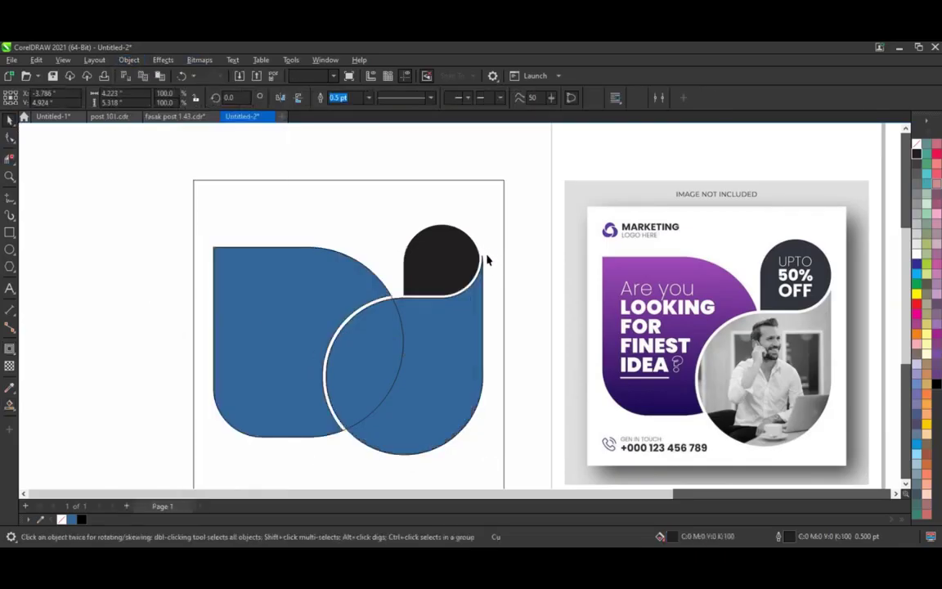
pyautogui.click(394, 319)
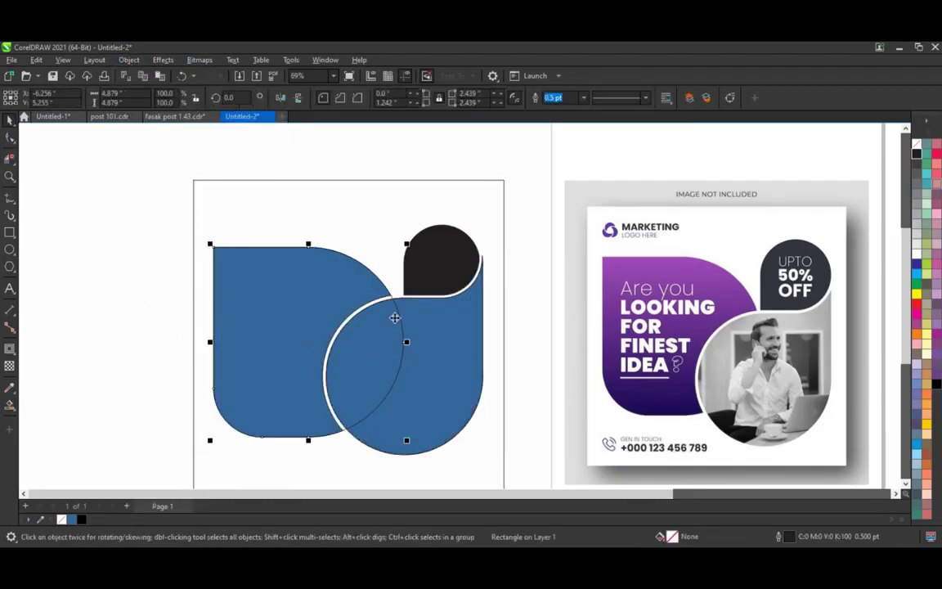
# Step: Sample navy, purple and dark grey colours from the reference poster onto the left shape
pyautogui.click(400, 340)
pyautogui.click(291, 363)
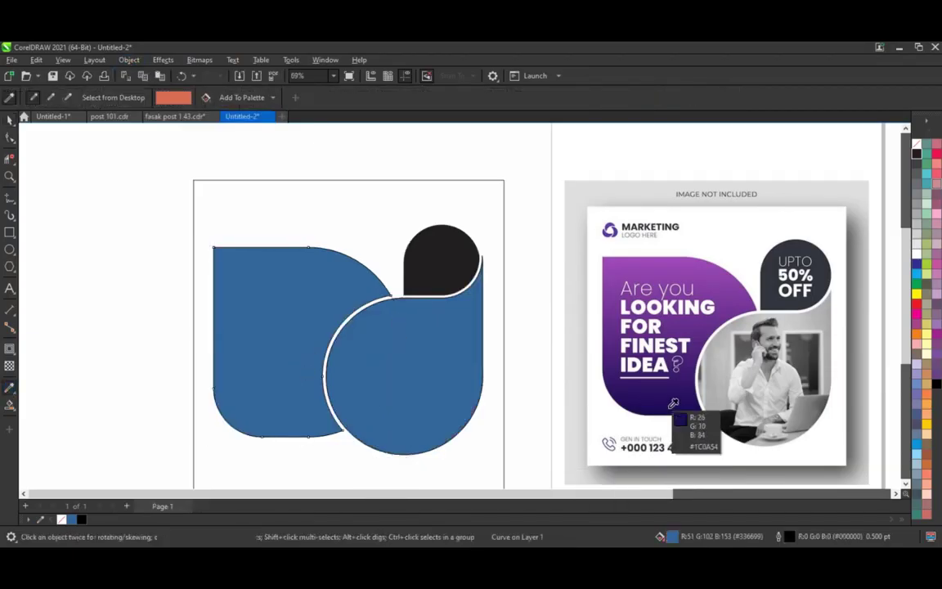
pyautogui.click(646, 445)
pyautogui.click(246, 419)
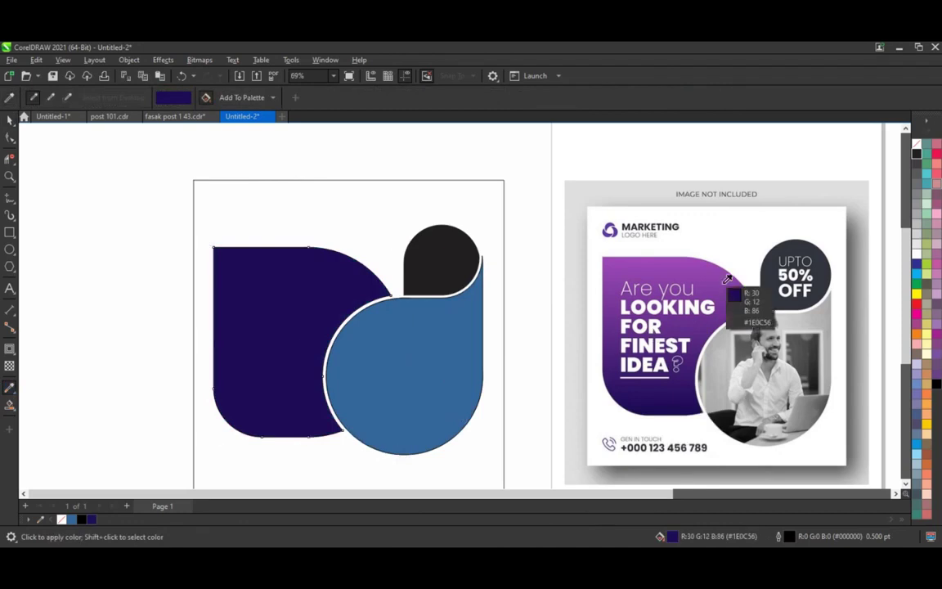
pyautogui.keyDown('shift'); pyautogui.click(611, 257); pyautogui.keyUp('shift')
pyautogui.click(262, 341)
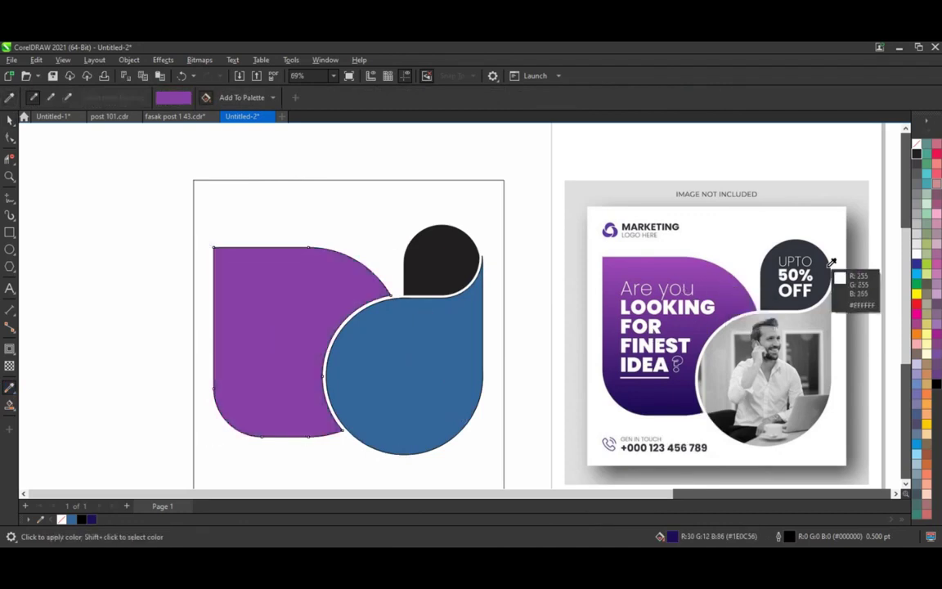
pyautogui.keyDown('shift'); pyautogui.click(785, 270); pyautogui.keyUp('shift')
pyautogui.click(312, 330)
pyautogui.press('space')
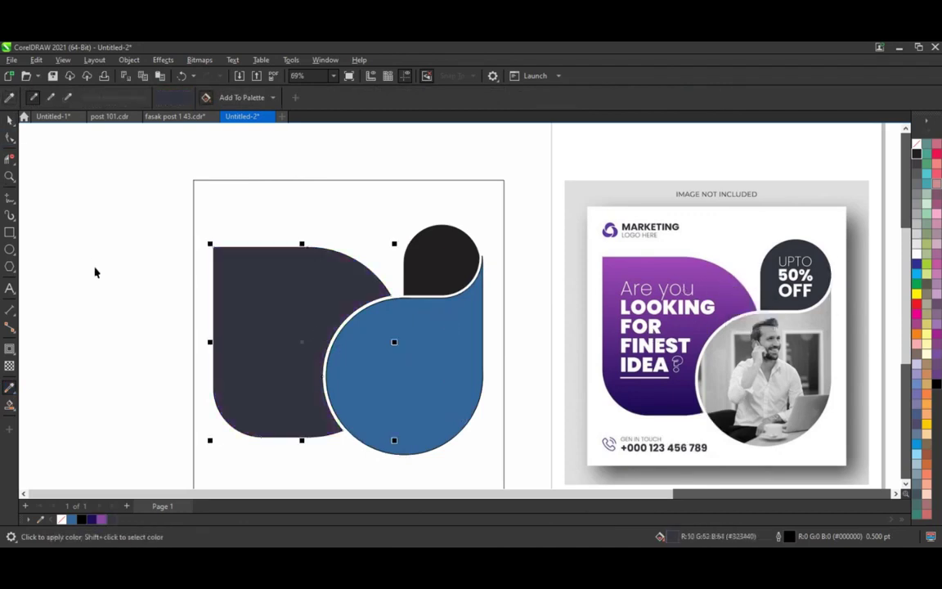
pyautogui.press('Escape')
# Step: Apply a vertical purple-to-dark-purple linear fountain fill to the rounded square
pyautogui.click(264, 392)
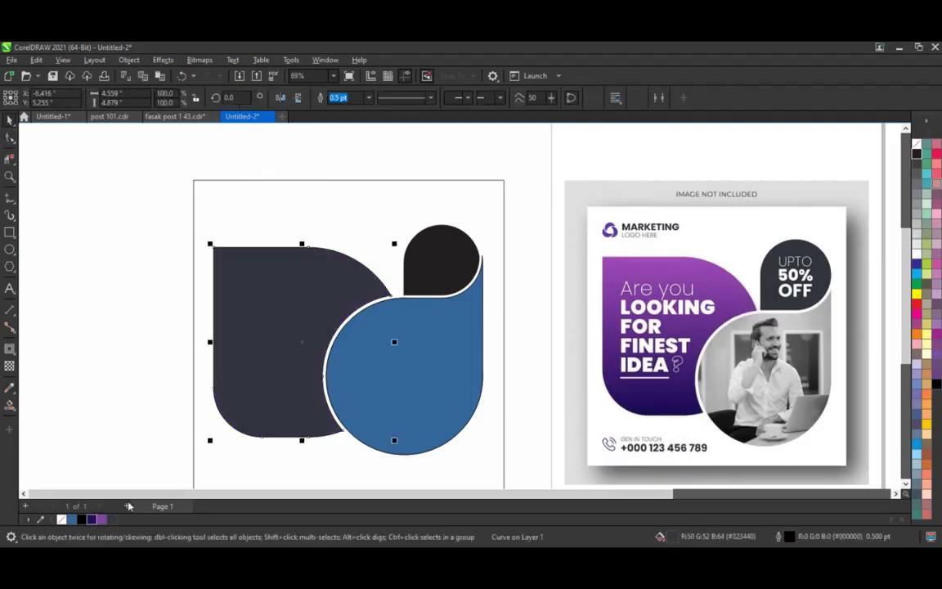
pyautogui.click(92, 519)
pyautogui.press('g')
pyautogui.moveTo(282, 431); pyautogui.dragTo(286, 278)
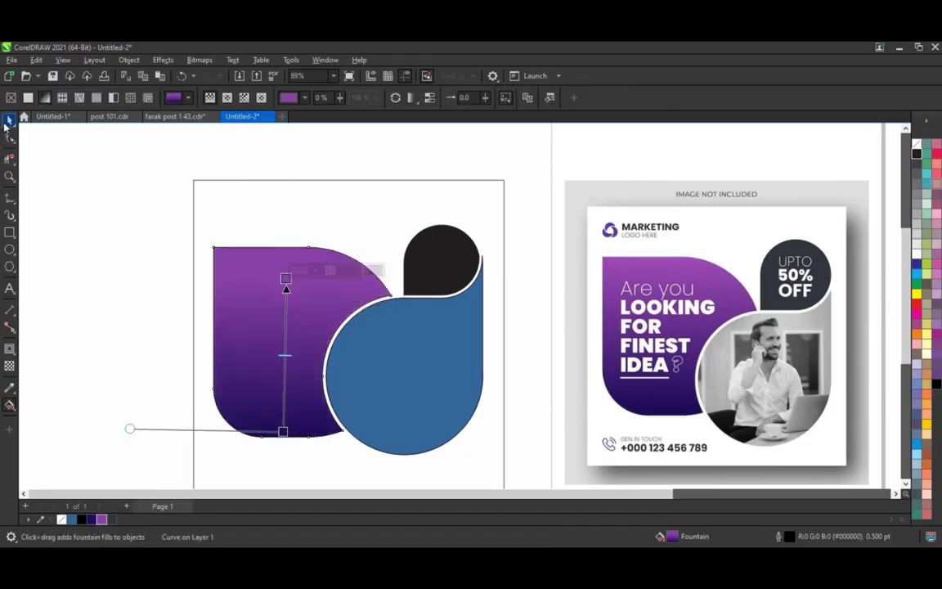
pyautogui.click(9, 119)
# Step: Fill the small top circle dark grey and remove its outline
pyautogui.click(380, 181)
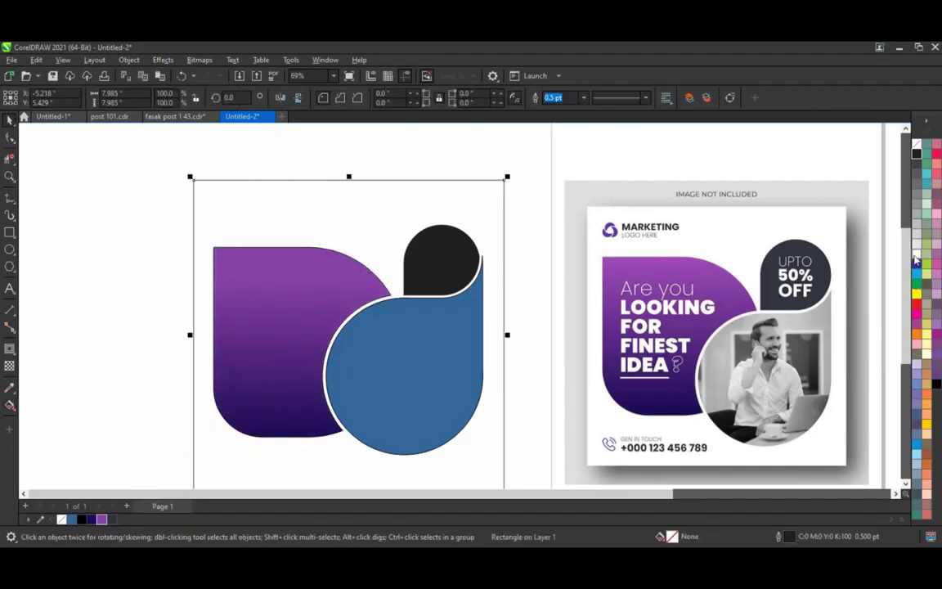
pyautogui.click(458, 274)
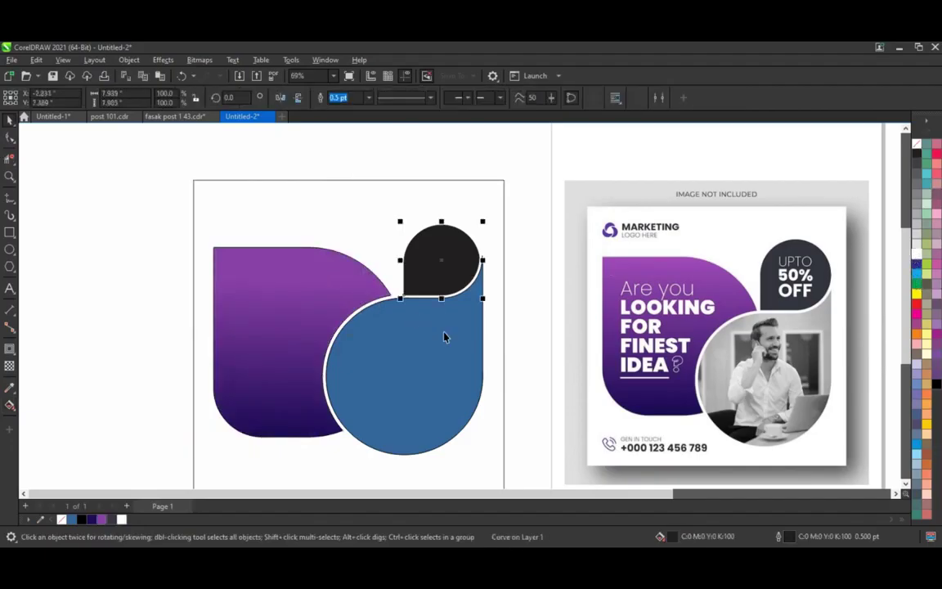
pyautogui.click(111, 518)
pyautogui.rightClick(916, 146)
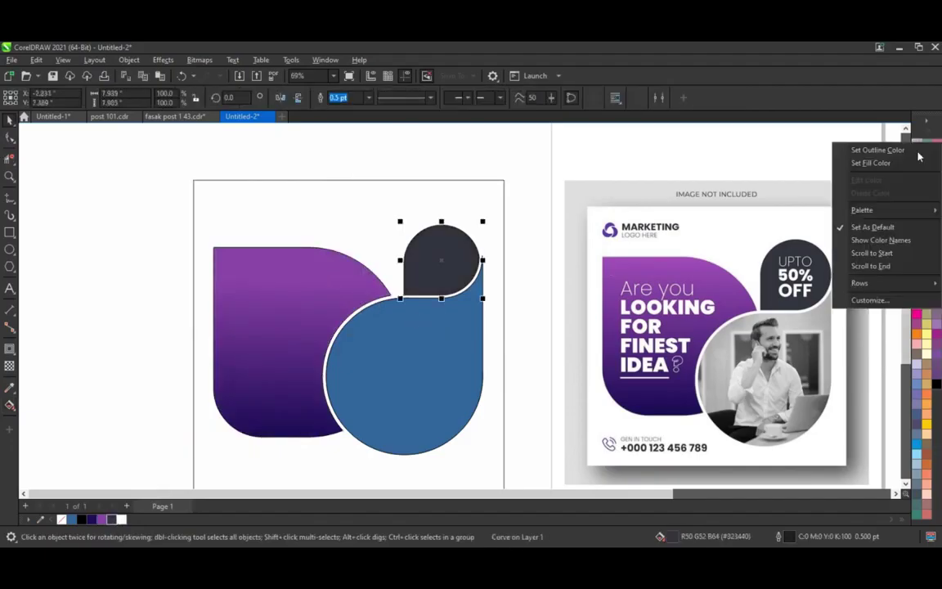
pyautogui.click(914, 150)
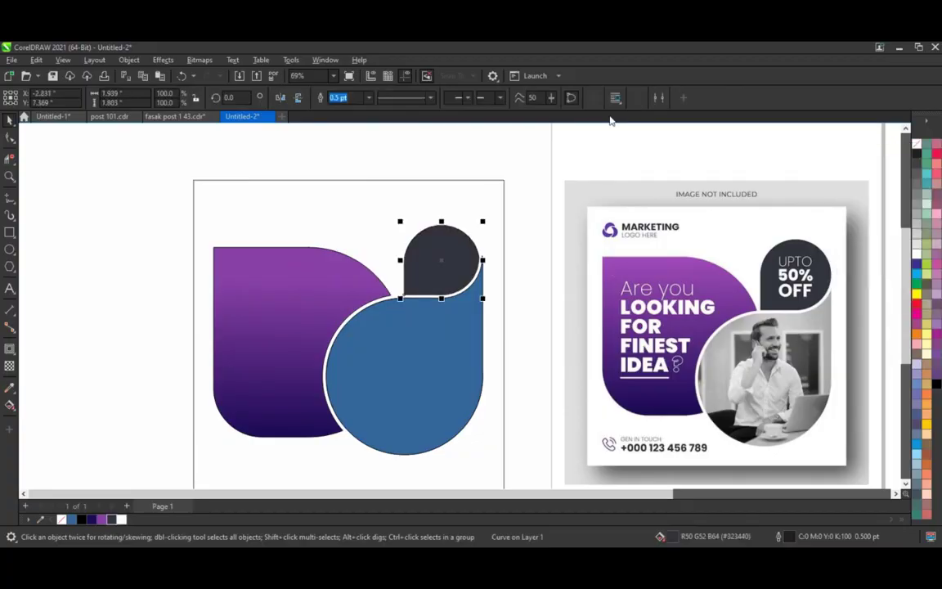
pyautogui.click(575, 164)
# Step: Convert the office photo to a Grayscale (8-bit) bitmap and PowerClip it inside the blue shape
pyautogui.scroll(-1, 576, 164)
pyautogui.scroll(-1, 577, 166)
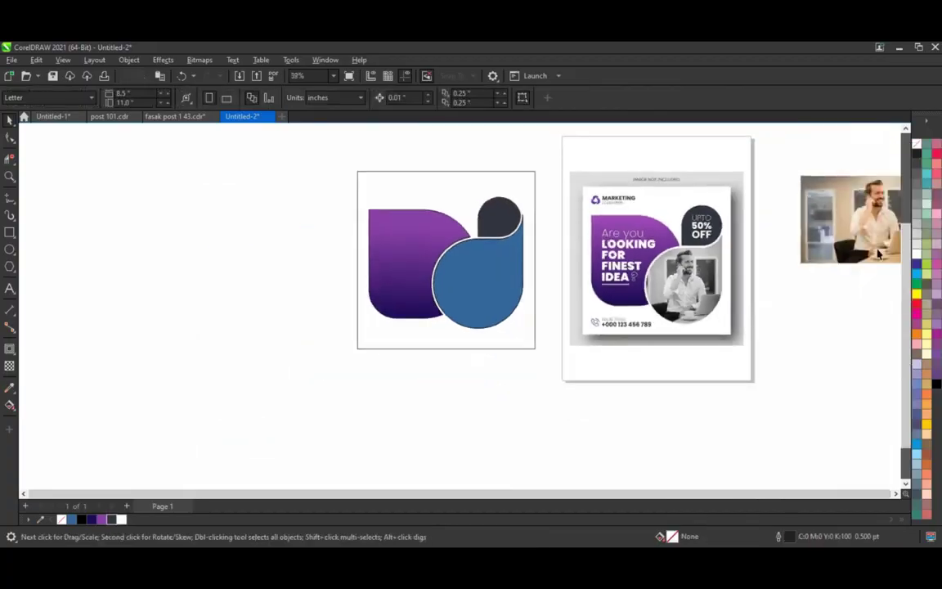
pyautogui.moveTo(871, 246); pyautogui.dragTo(265, 263)
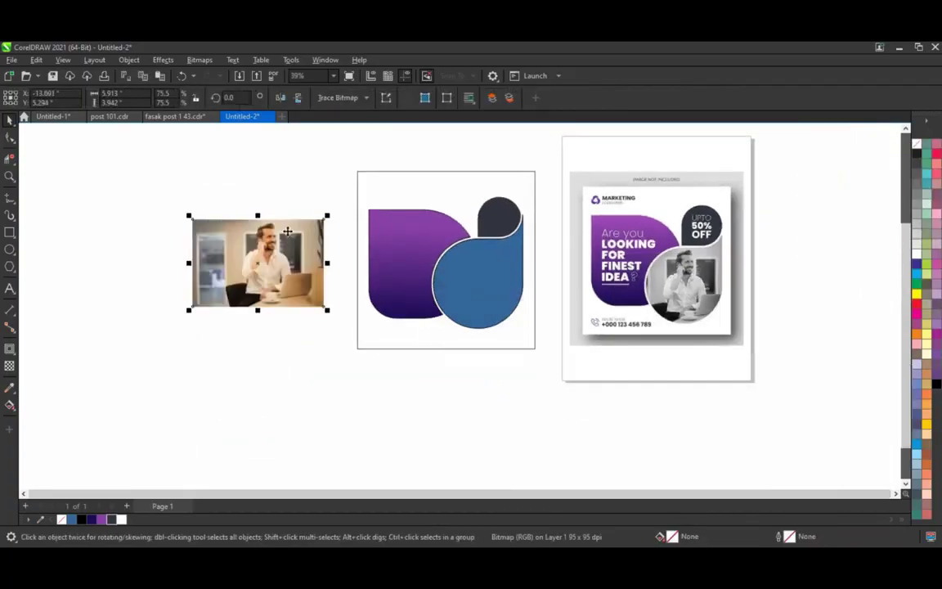
pyautogui.click(200, 60)
pyautogui.click(231, 74)
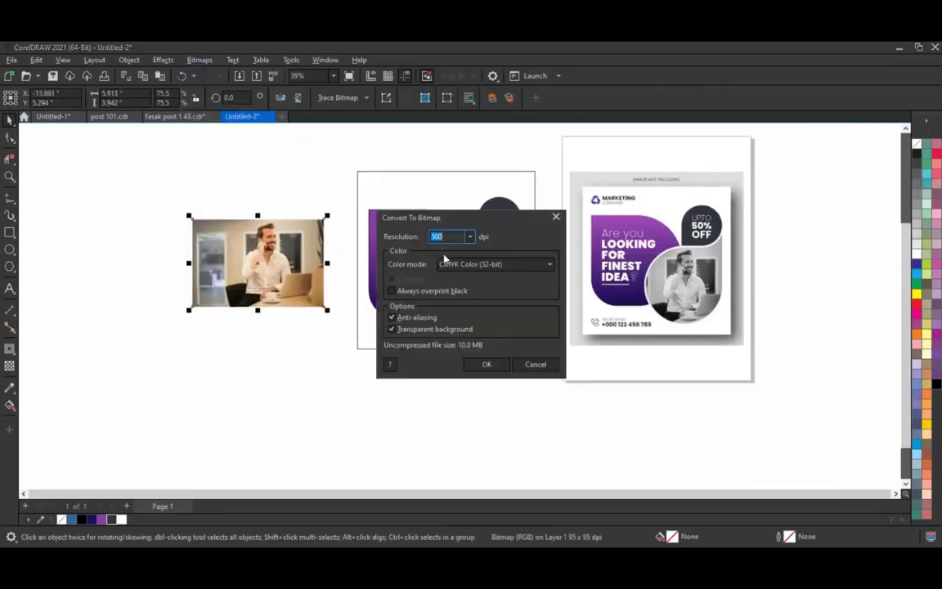
pyautogui.click(494, 264)
pyautogui.click(482, 294)
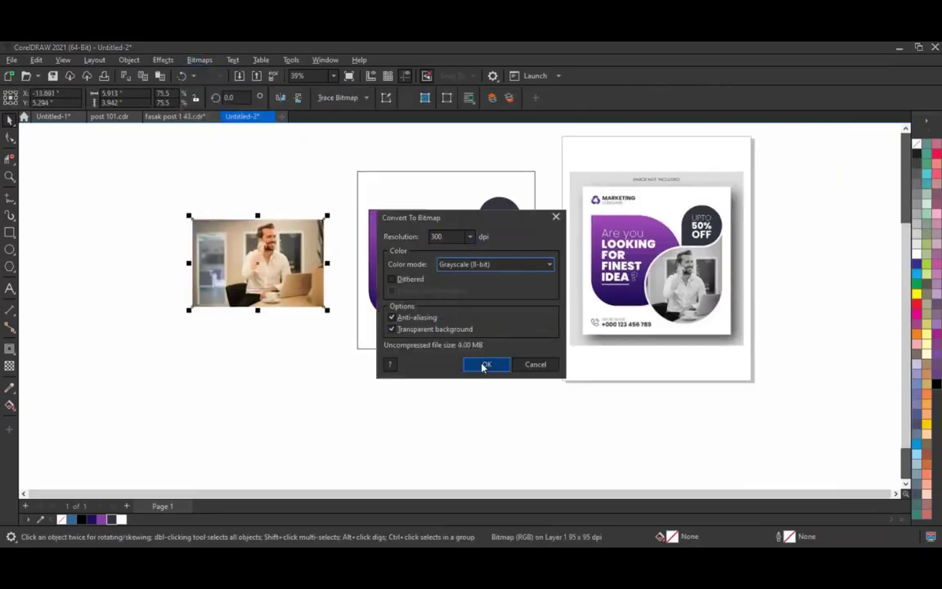
pyautogui.click(485, 364)
pyautogui.click(499, 281)
# Step: Enlarge and reposition the grayscale photo inside the circle, undoing the accidental stretch and flip
pyautogui.keyDown('ctrl'); pyautogui.click(497, 275); pyautogui.keyUp('ctrl')
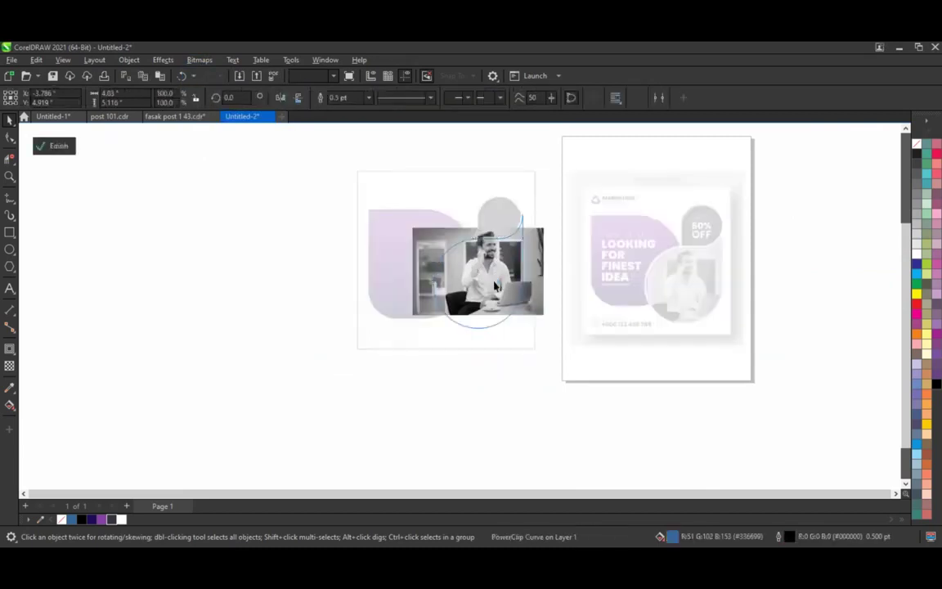
pyautogui.moveTo(551, 319)
pyautogui.mouseDown()
pyautogui.moveTo(560, 326)
pyautogui.moveTo(532, 302)
pyautogui.mouseUp()
pyautogui.moveTo(561, 234); pyautogui.dragTo(557, 238)
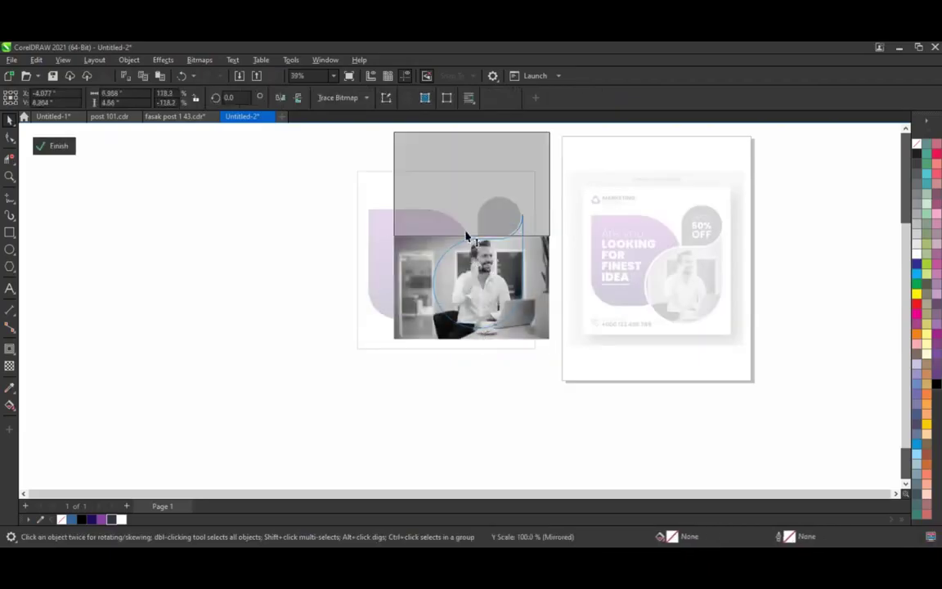
pyautogui.moveTo(472, 339); pyautogui.dragTo(472, 129)
pyautogui.hotkey('ctrl', 'z')
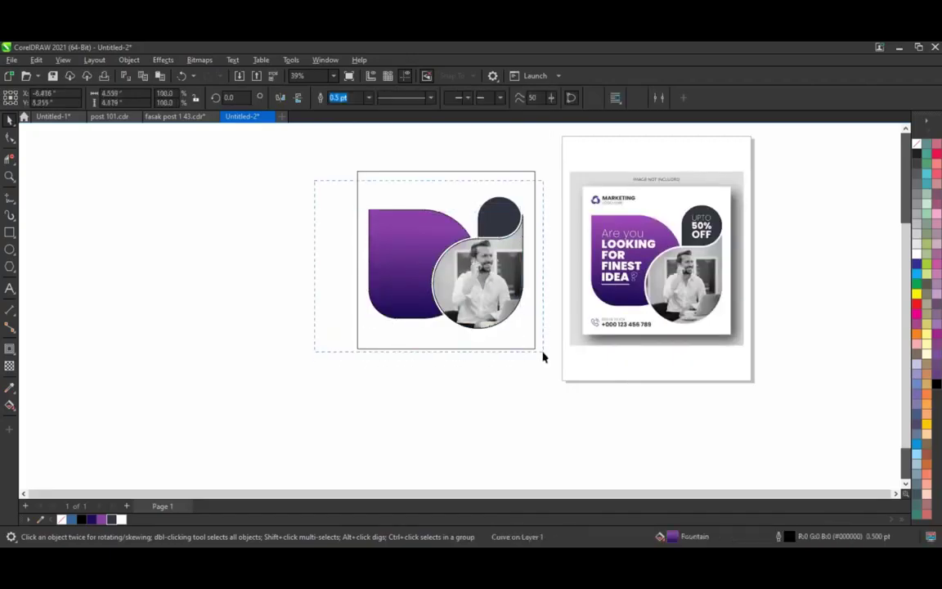
# Step: Select both designs, zoom to them, then clear the selection
pyautogui.hotkey('ctrl', 'a')
pyautogui.rightClick(917, 148)
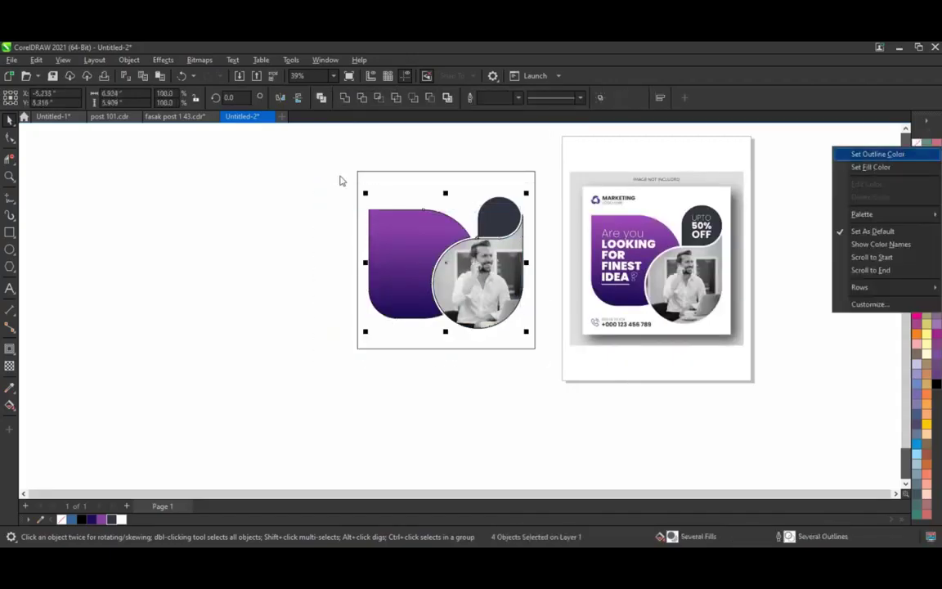
pyautogui.click(342, 179)
pyautogui.moveTo(305, 143); pyautogui.dragTo(773, 383)
pyautogui.hotkey('shift', 'F2')
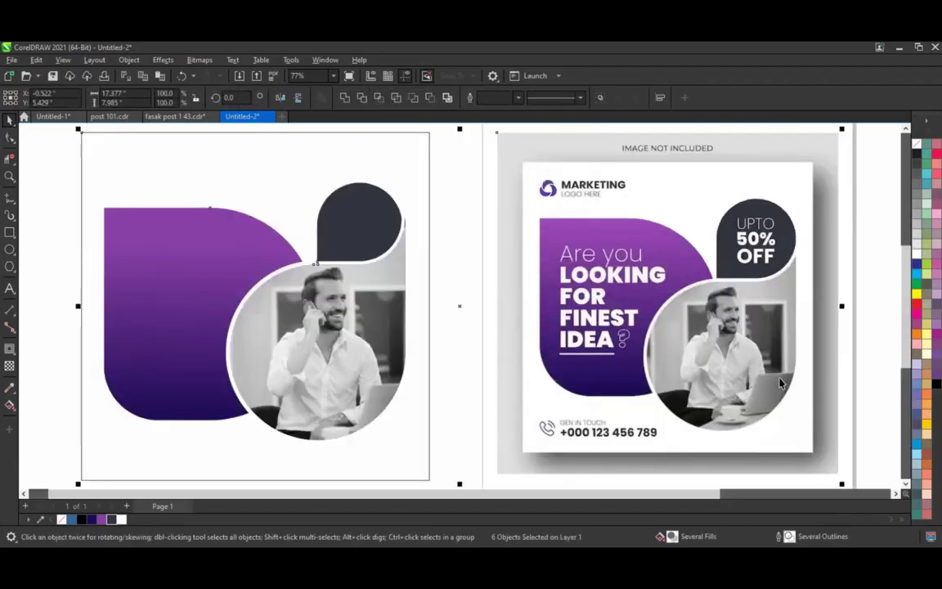
pyautogui.press('Escape')
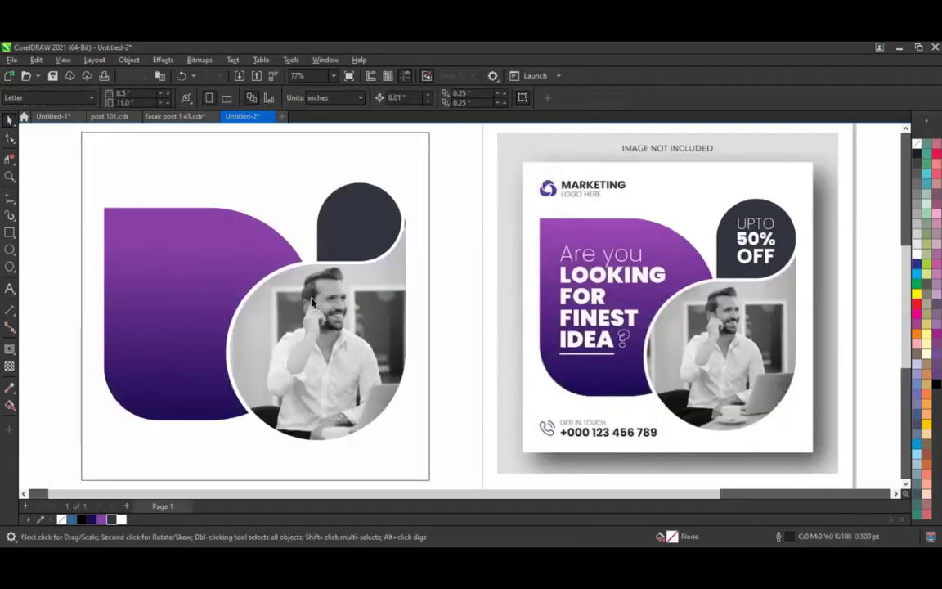
# Step: Remove redundant nodes so the dark rounded shape's outline has 7 nodes instead of 9
pyautogui.click(377, 231)
pyautogui.press('F10')
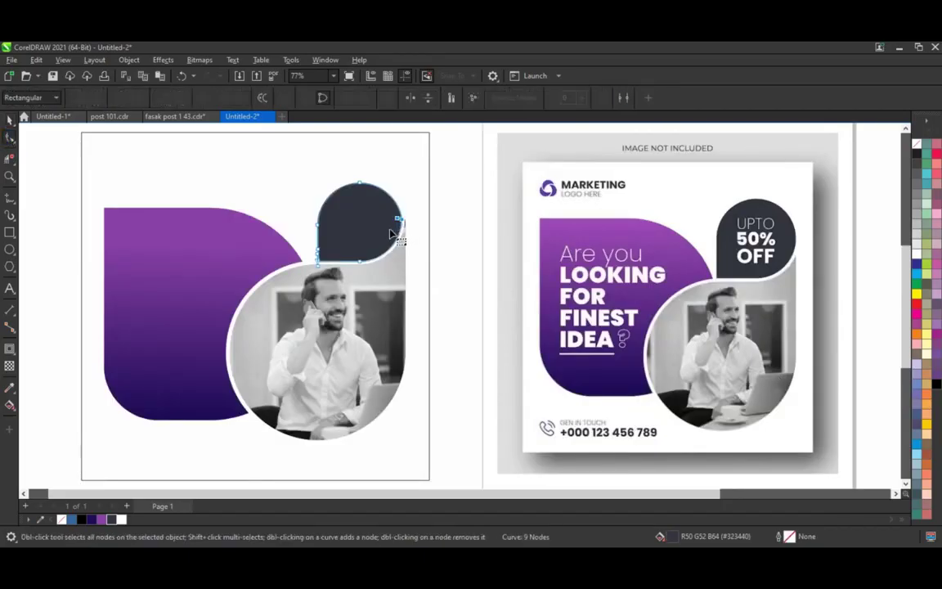
pyautogui.click(9, 119)
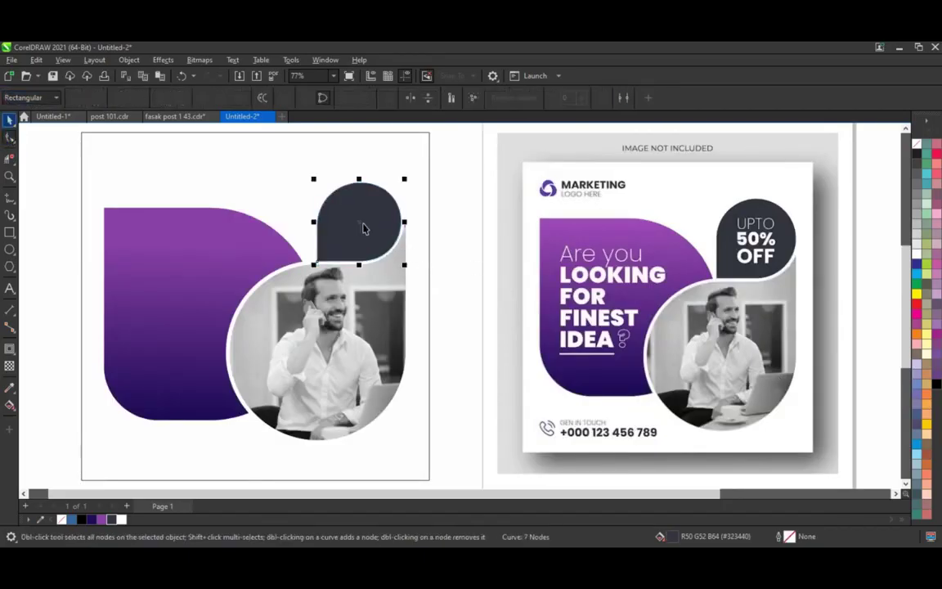
pyautogui.click(487, 216)
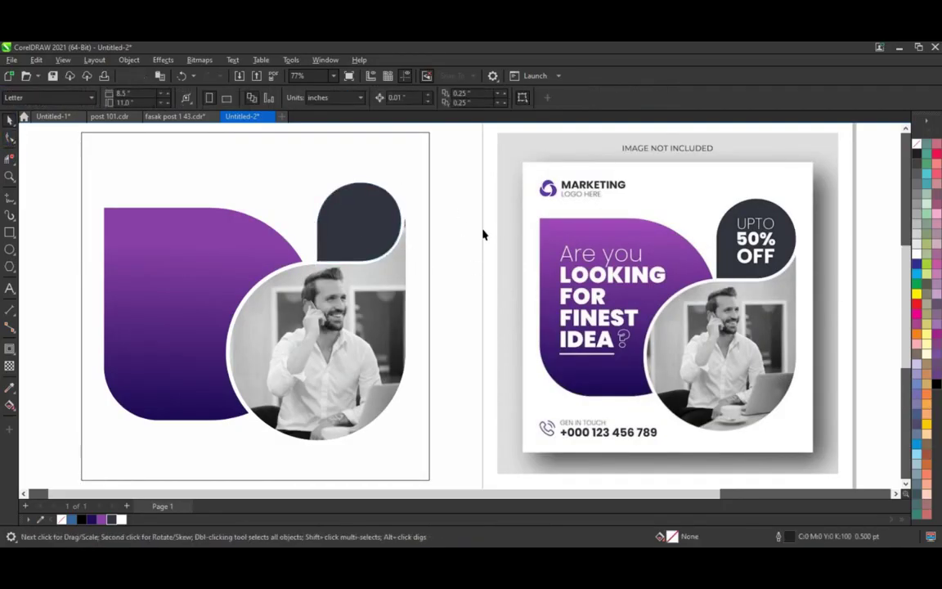
# Step: Paste the white headline 'Are you LOOKING FOR FINEST IDEA?' onto the purple shape and drop an 'Are you' copy on the dark badge
pyautogui.click(9, 288)
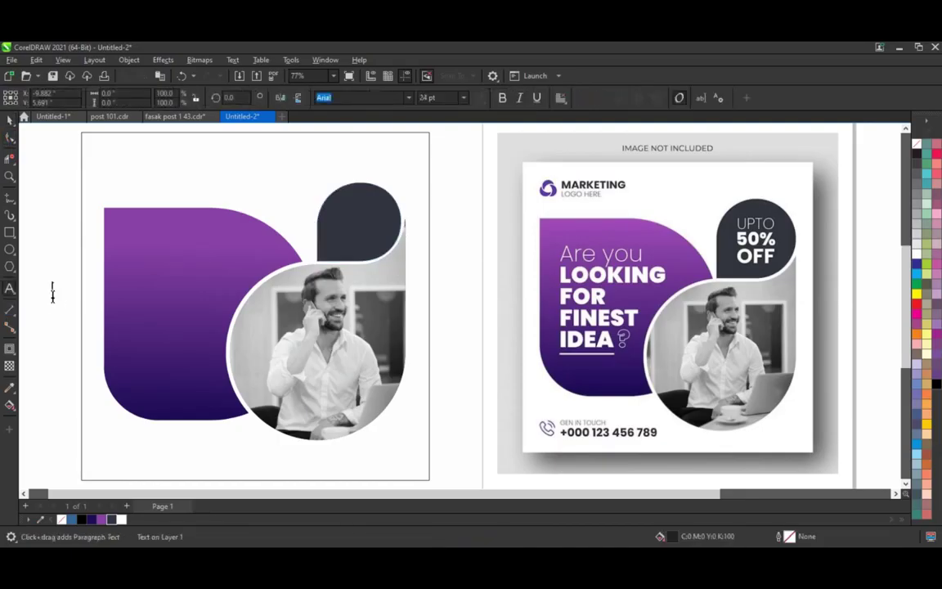
pyautogui.hotkey('ctrl', 'v')
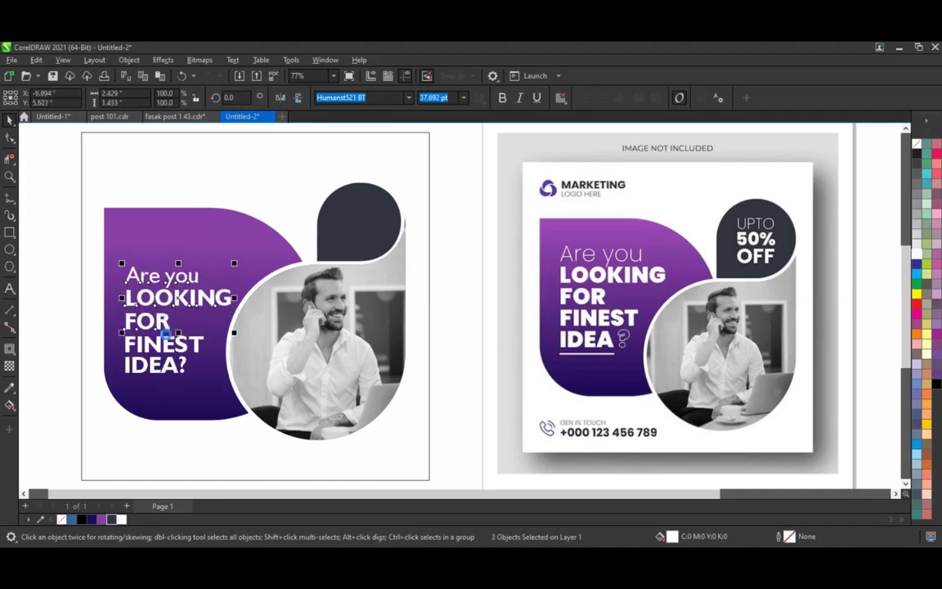
pyautogui.keyDown('shift'); pyautogui.click(167, 343); pyautogui.keyUp('shift')
pyautogui.keyDown('shift'); pyautogui.click(163, 360); pyautogui.keyUp('shift')
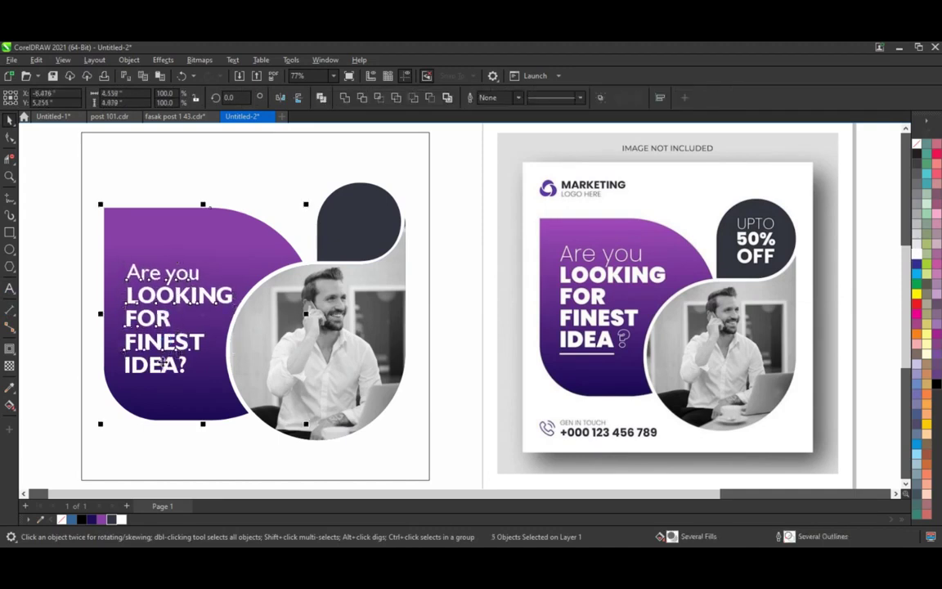
pyautogui.keyDown('shift'); pyautogui.click(232, 368); pyautogui.keyUp('shift')
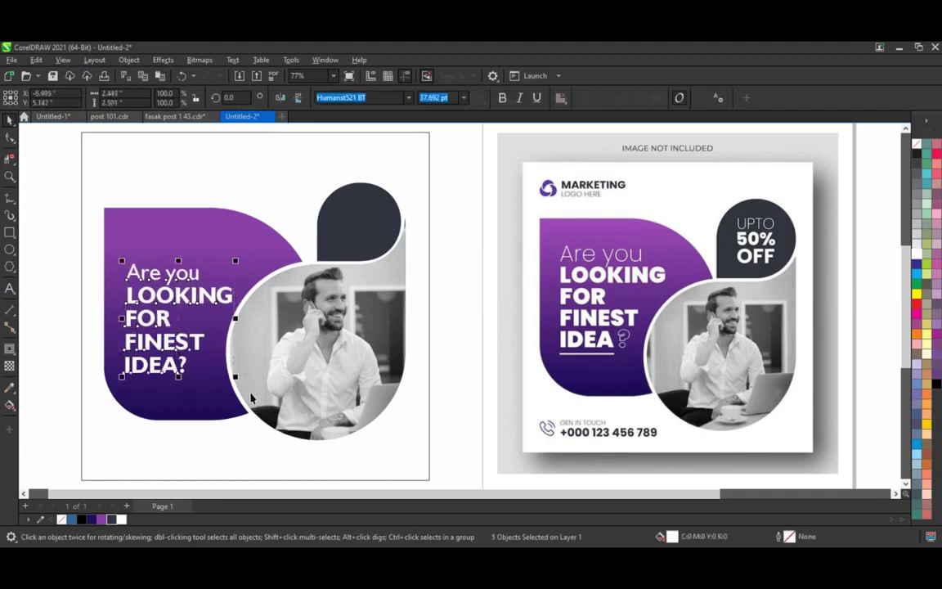
pyautogui.click(35, 266)
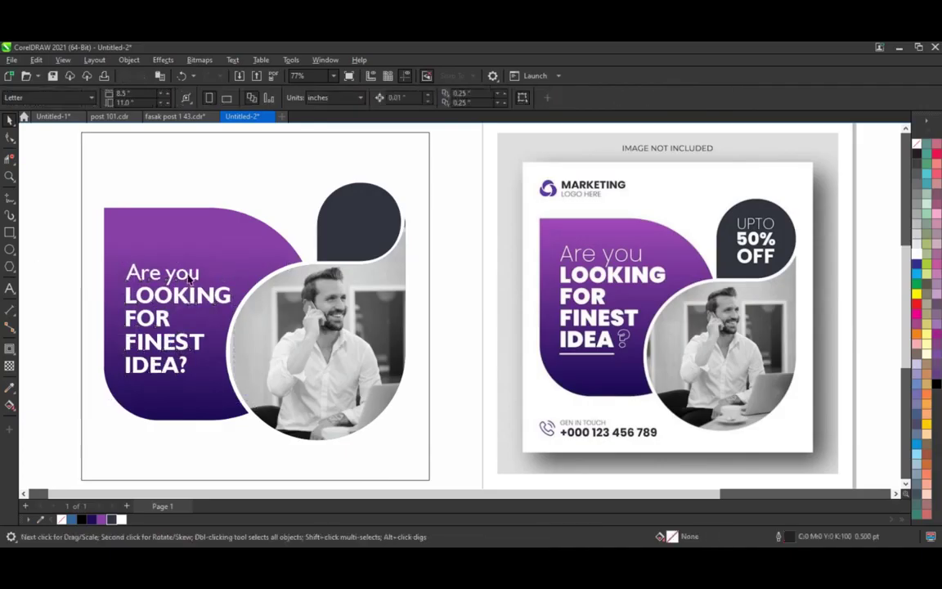
pyautogui.moveTo(189, 278); pyautogui.dragTo(387, 221)
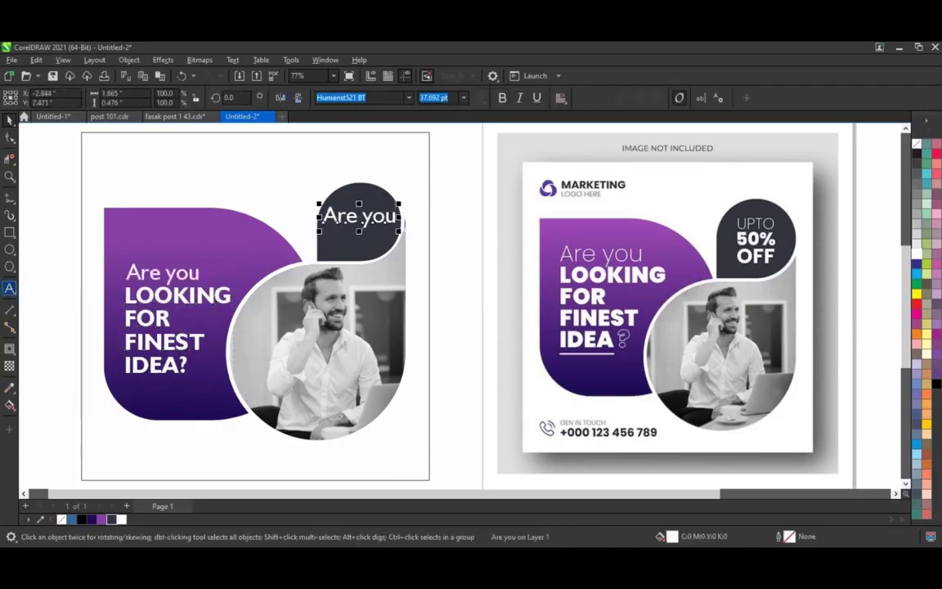
# Step: Replace the copied text with the UPTO 50% OFF badge text, break it apart, and enlarge and bold 50% OFF
pyautogui.click(10, 289)
pyautogui.write('UPTO')
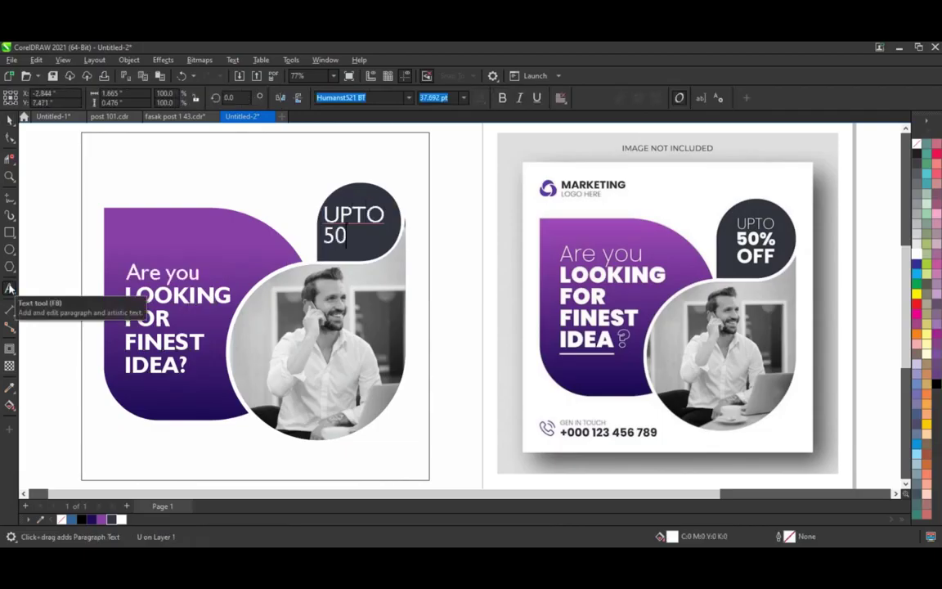
pyautogui.write('%')
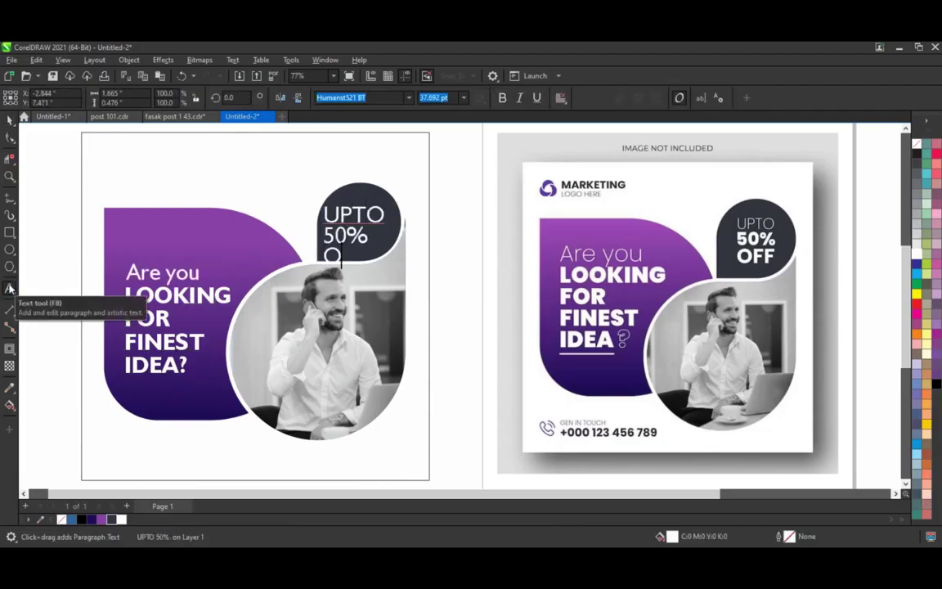
pyautogui.click(10, 120)
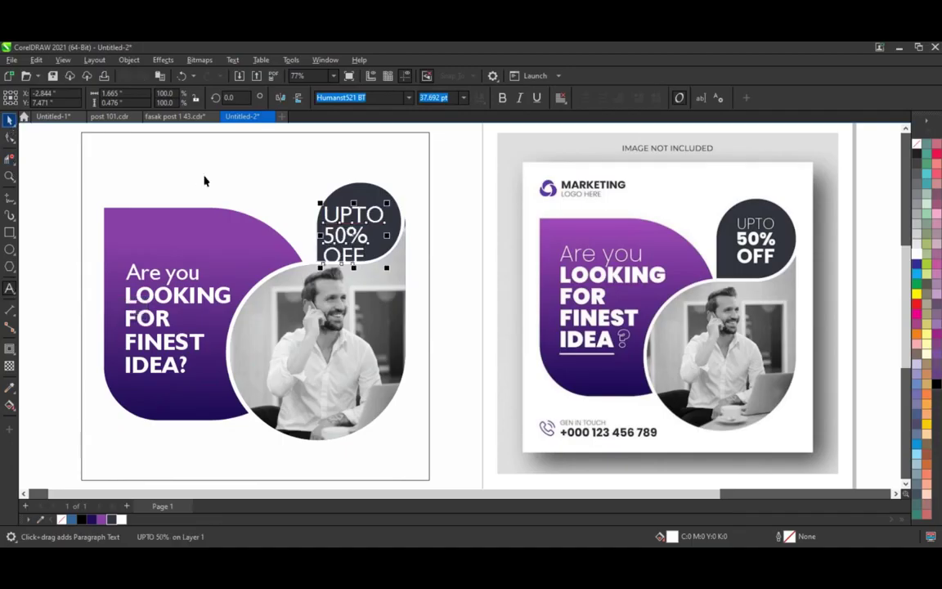
pyautogui.hotkey('ctrl', 'k')
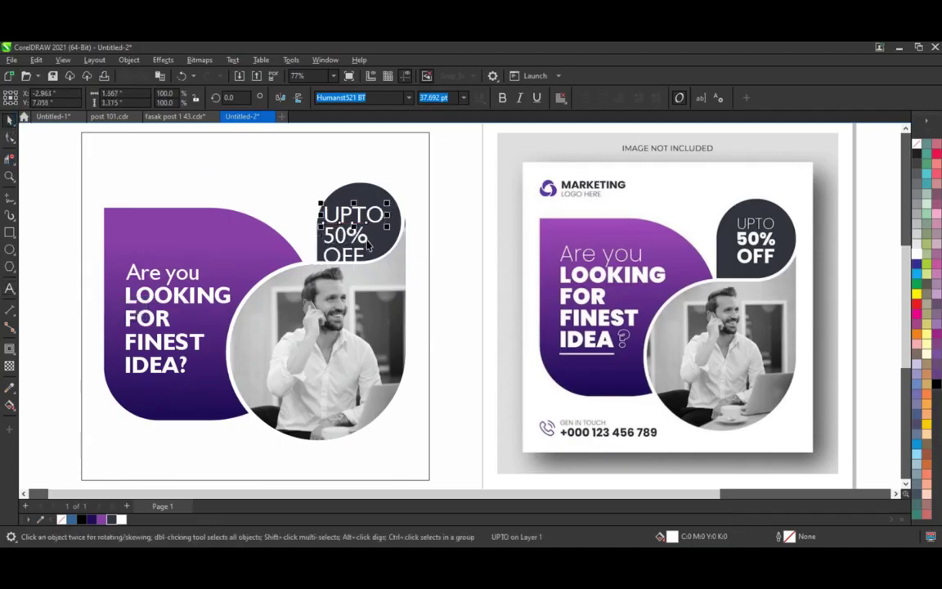
pyautogui.keyDown('shift'); pyautogui.click(368, 244); pyautogui.keyUp('shift')
pyautogui.moveTo(369, 263); pyautogui.dragTo(388, 300)
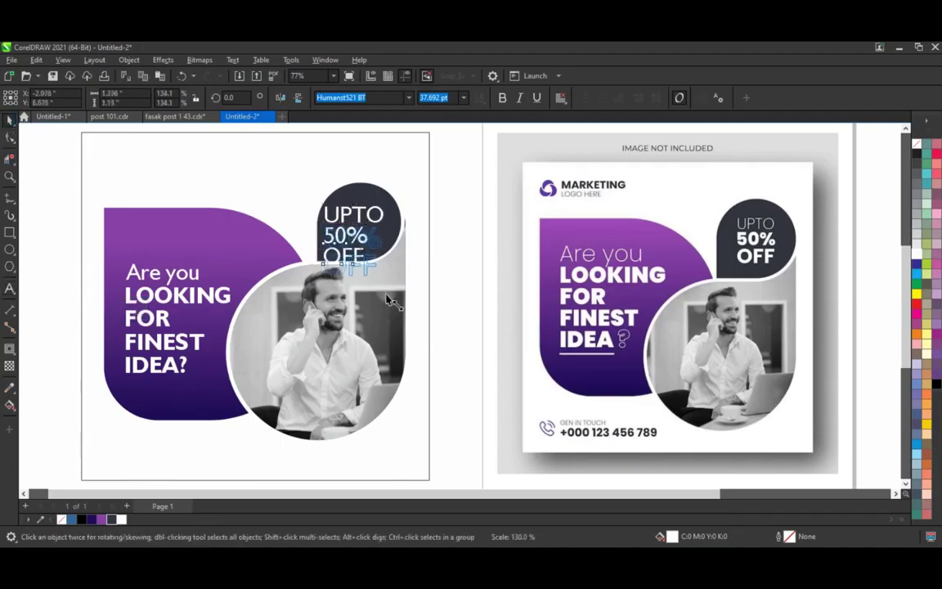
pyautogui.hotkey('ctrl', 'b')
# Step: Scale the UPTO and 50% OFF lines together to fit inside the dark circle
pyautogui.keyDown('shift'); pyautogui.click(366, 219); pyautogui.keyUp('shift')
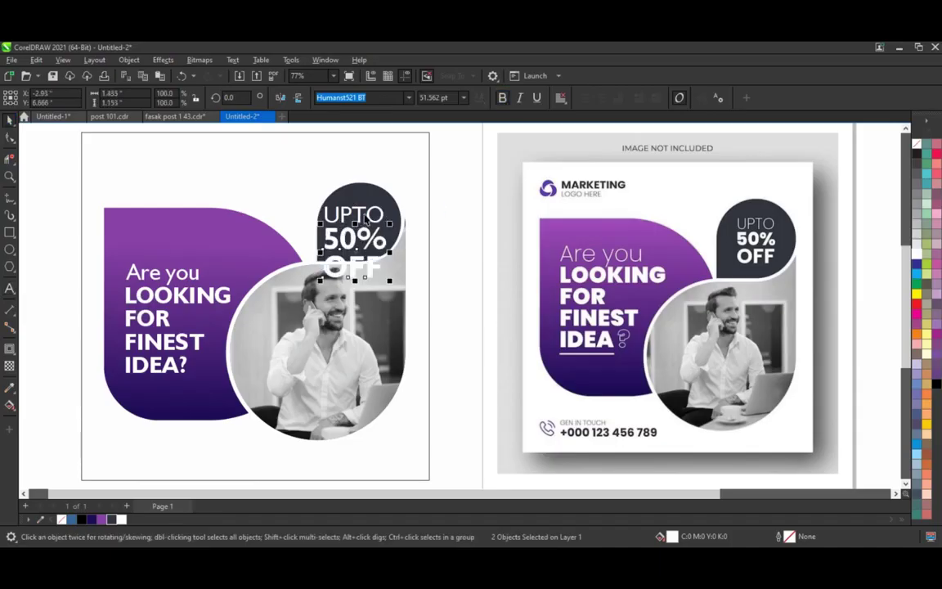
pyautogui.moveTo(390, 284); pyautogui.dragTo(360, 225)
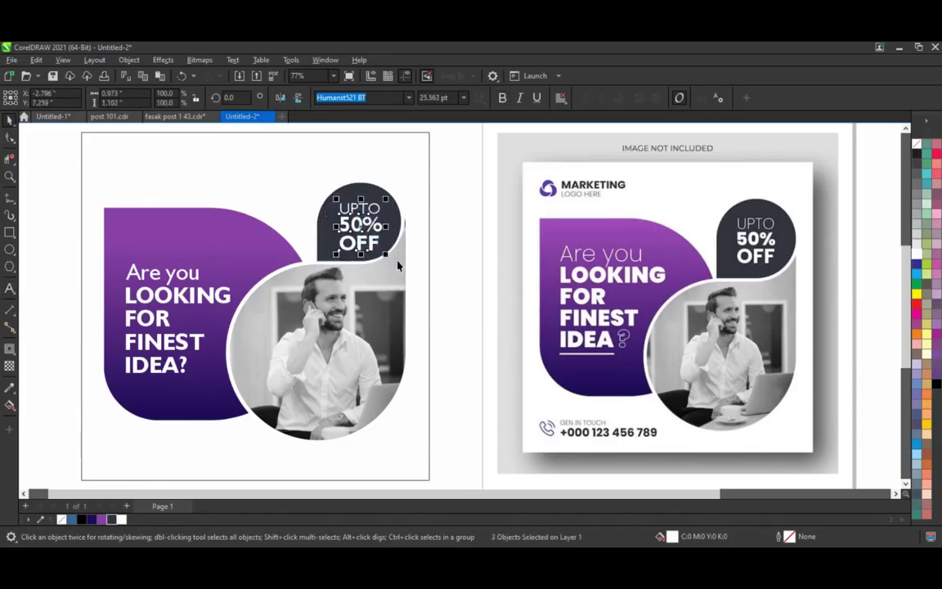
pyautogui.moveTo(391, 260); pyautogui.dragTo(399, 232)
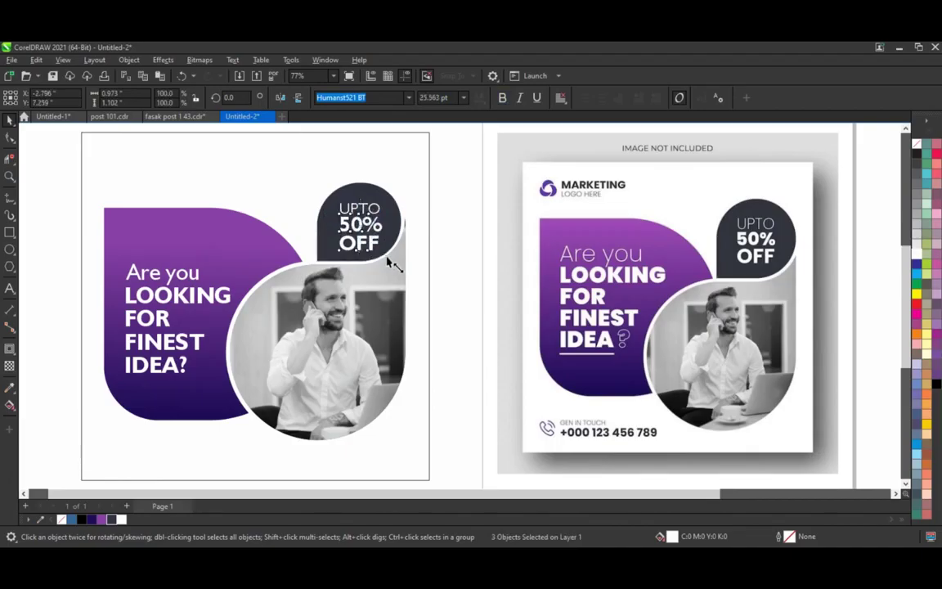
pyautogui.click(469, 244)
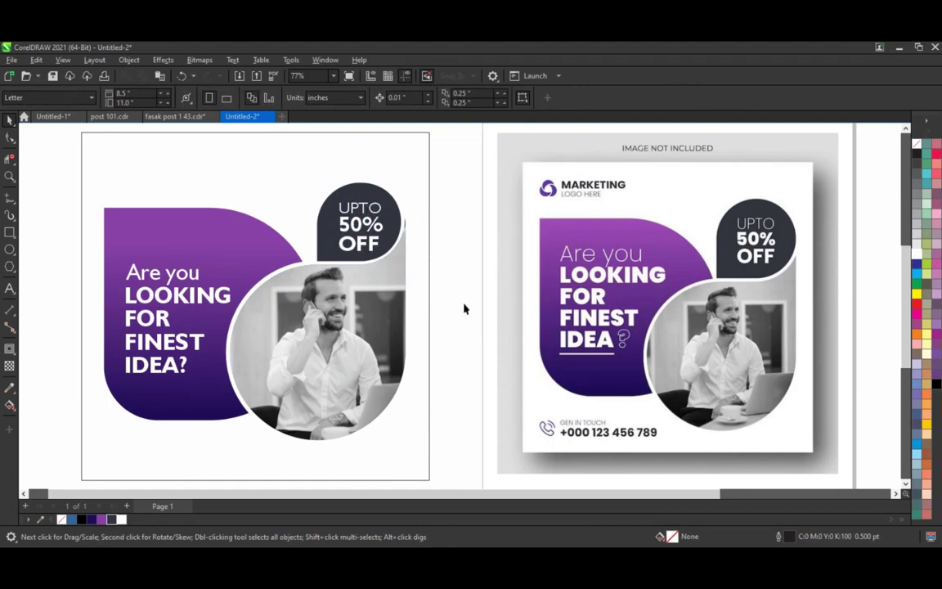
# Step: Nudge the photo's position inside its PowerClip frame and finish editing
pyautogui.rightClick(394, 278)
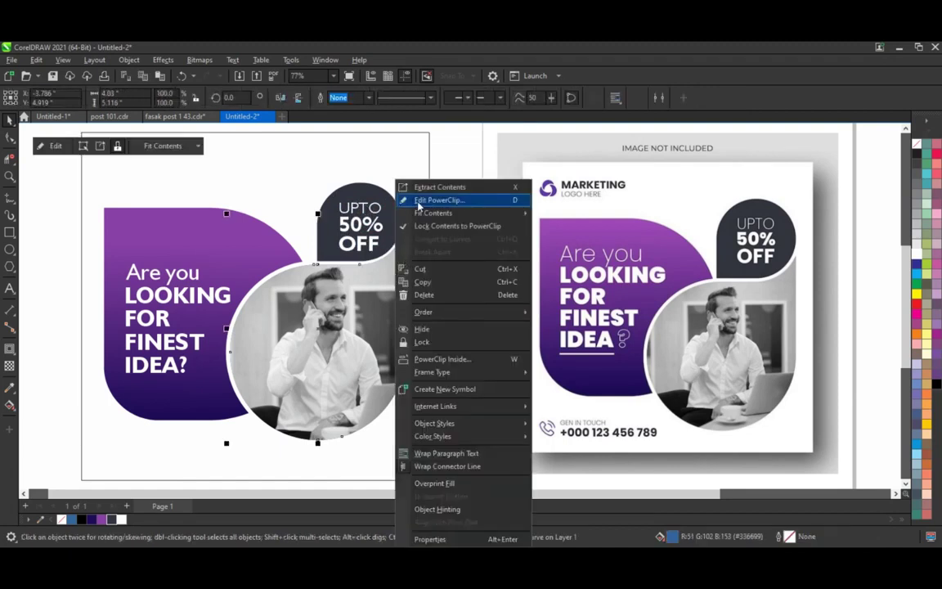
pyautogui.click(429, 202)
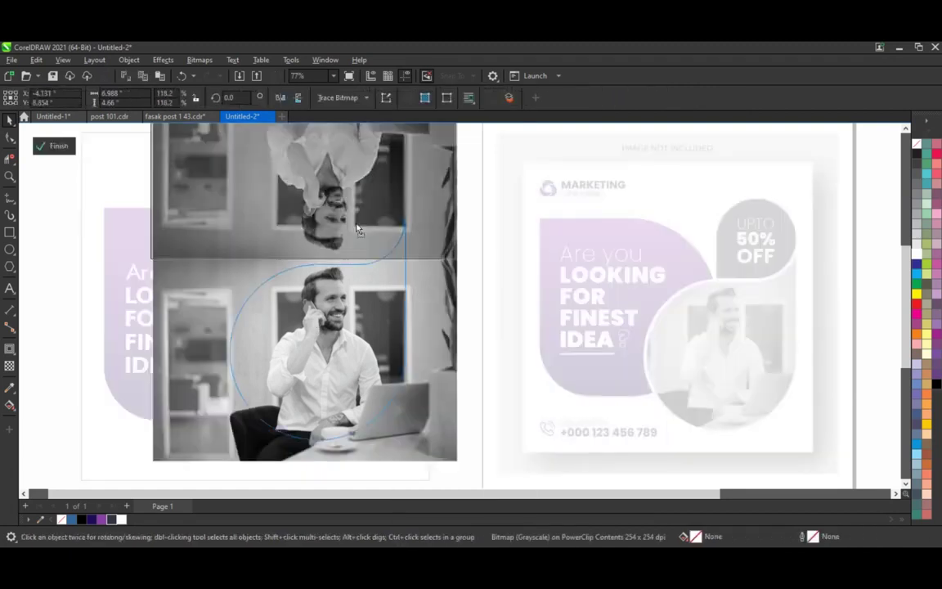
pyautogui.moveTo(358, 228); pyautogui.dragTo(344, 221)
pyautogui.keyDown('ctrl'); pyautogui.click(507, 253); pyautogui.keyUp('ctrl')
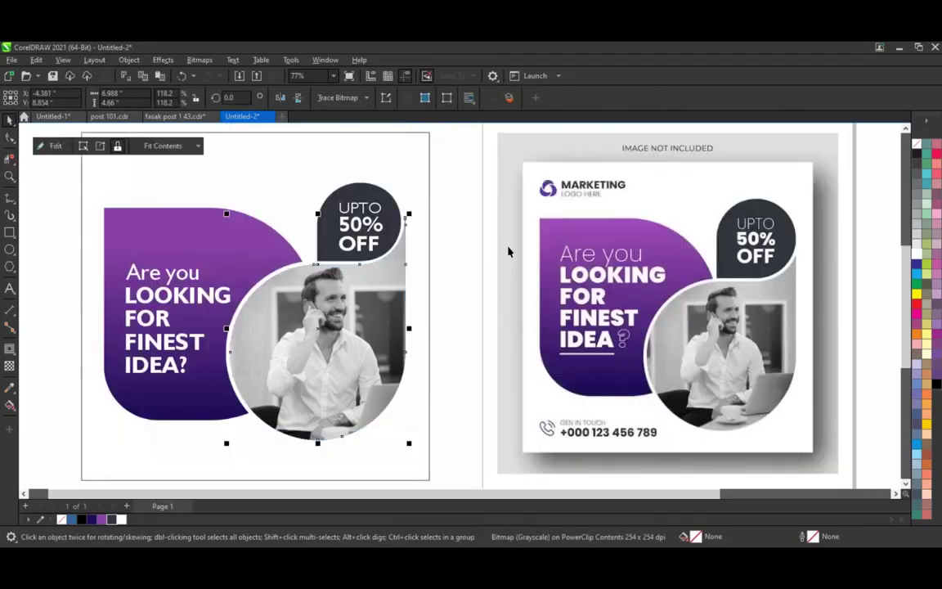
# Step: Marquee-select the complete 13-object post and drop a duplicate of it to the left
pyautogui.click(488, 261)
pyautogui.scroll(-2, 478, 288)
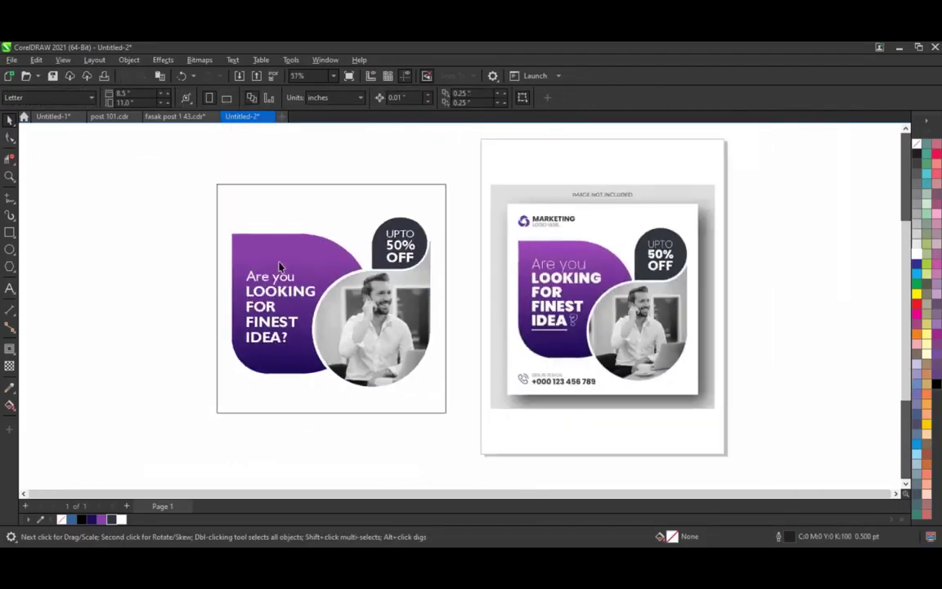
pyautogui.scroll(-2, 337, 285)
pyautogui.scroll(3, 339, 285)
pyautogui.scroll(-1, 342, 285)
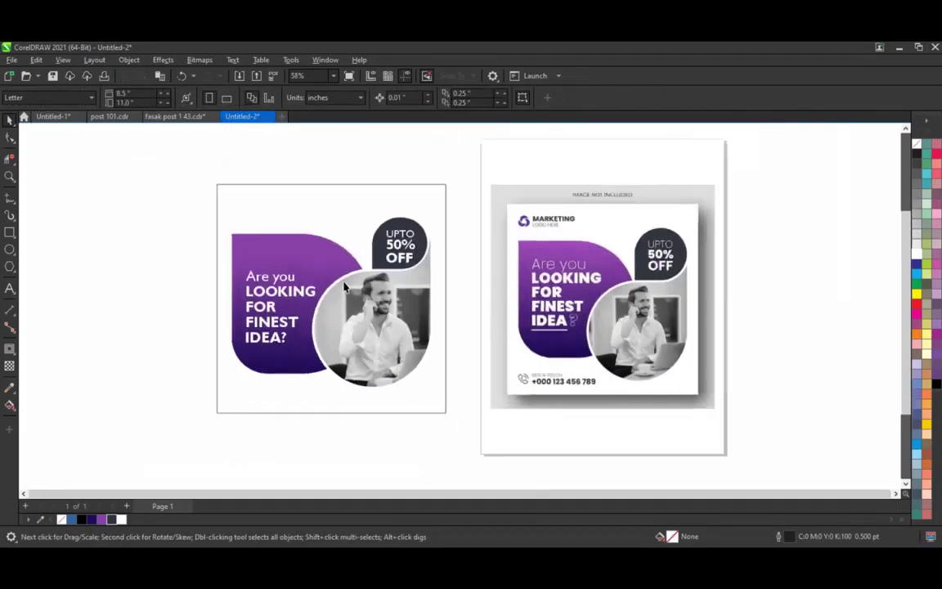
pyautogui.scroll(-1, 344, 286)
pyautogui.scroll(1, 344, 286)
pyautogui.scroll(1, 344, 287)
pyautogui.scroll(-3, 343, 286)
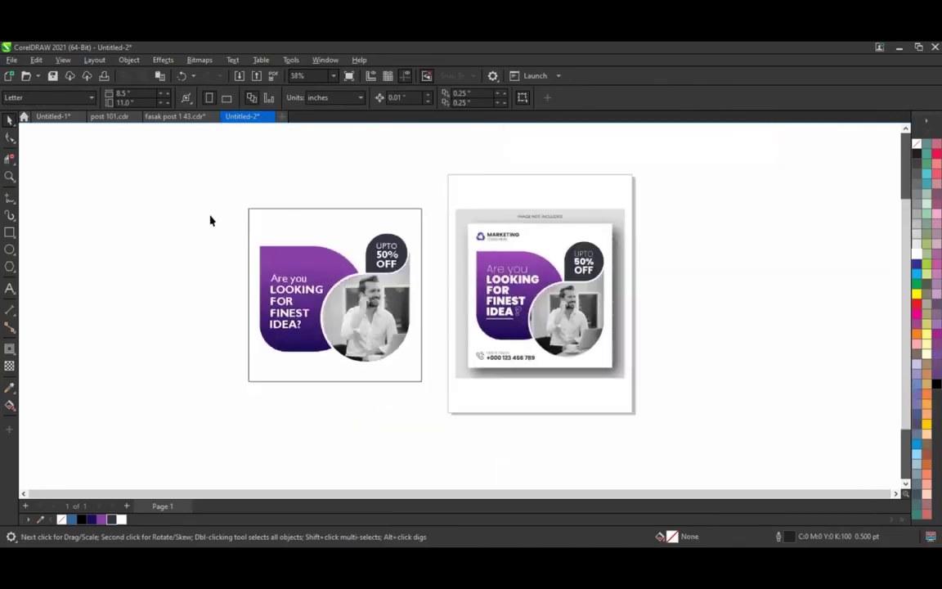
pyautogui.moveTo(219, 213); pyautogui.dragTo(420, 420)
pyautogui.moveTo(269, 216); pyautogui.dragTo(115, 237)
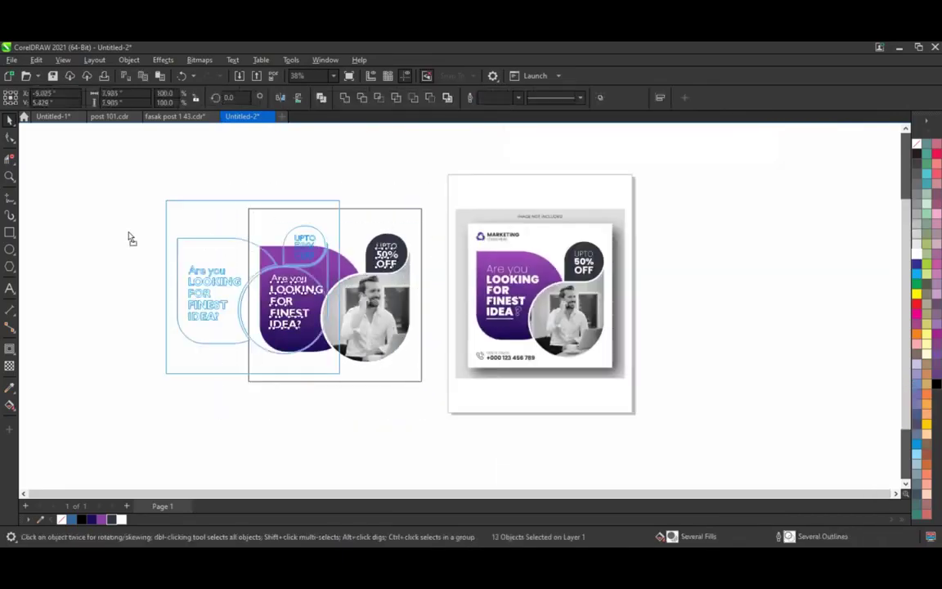
# Step: Recolour the duplicate's gradient shape red at the top to black at the bottom, extending the gradient downward
pyautogui.hotkey('shift', 'F2')
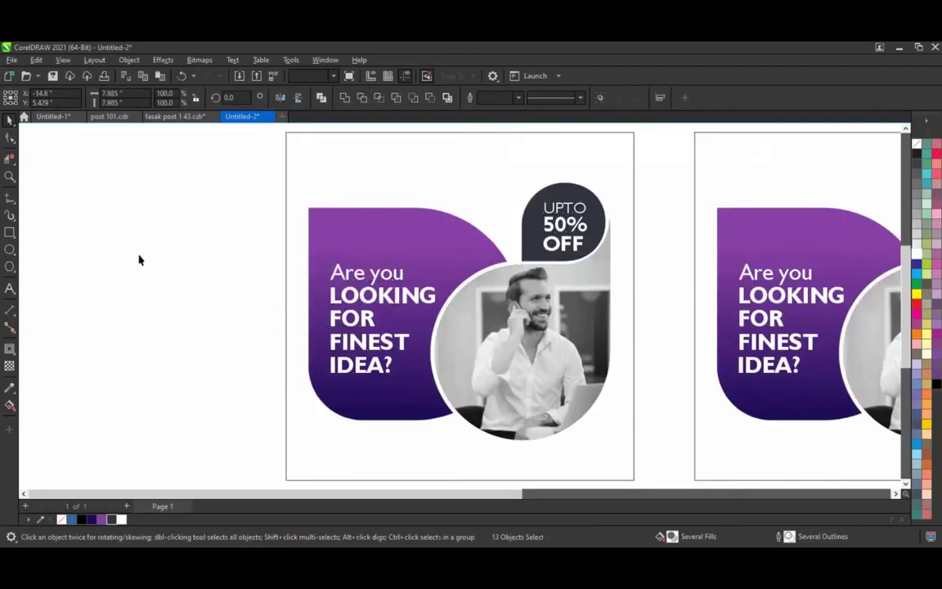
pyautogui.press('g')
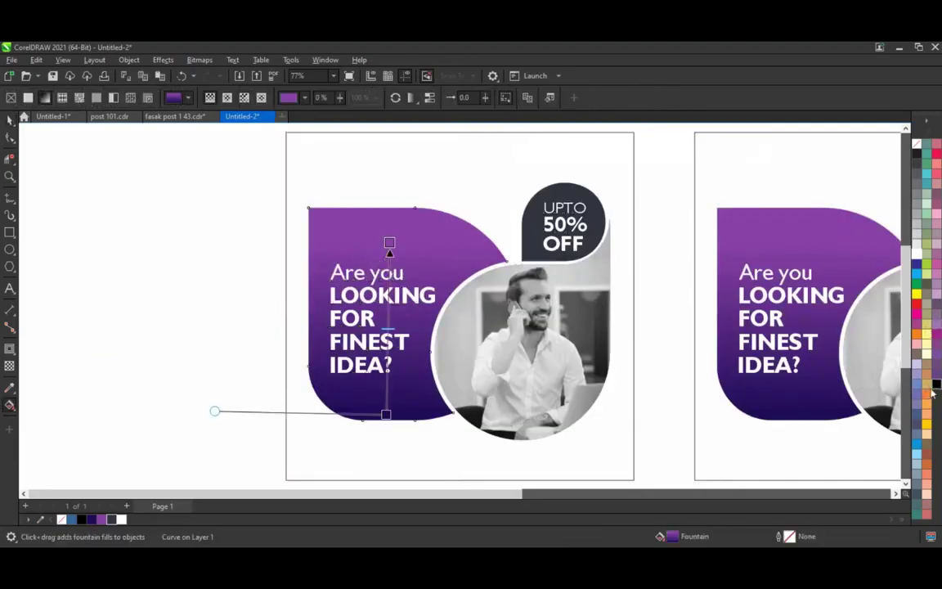
pyautogui.moveTo(931, 392); pyautogui.dragTo(391, 415)
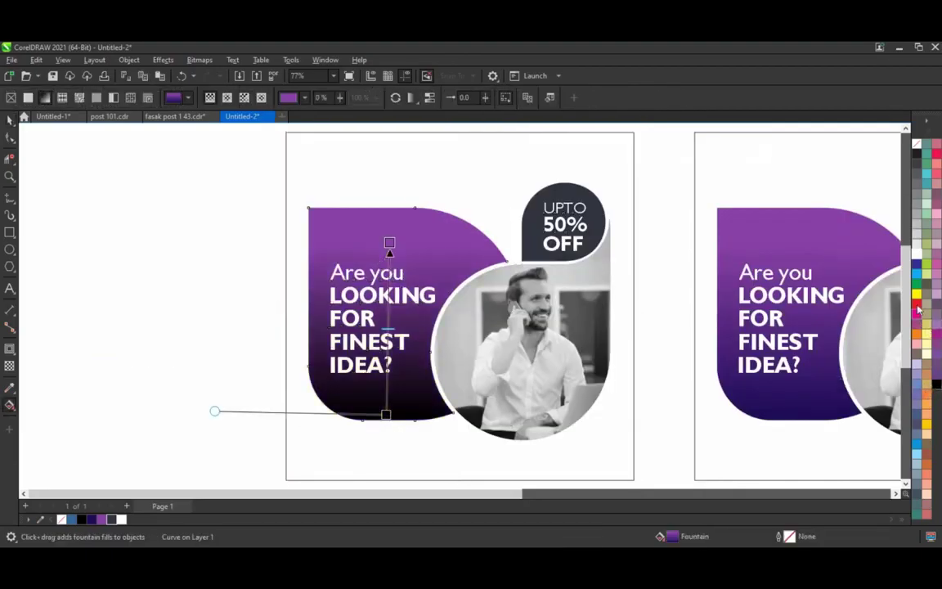
pyautogui.moveTo(918, 310); pyautogui.dragTo(402, 234)
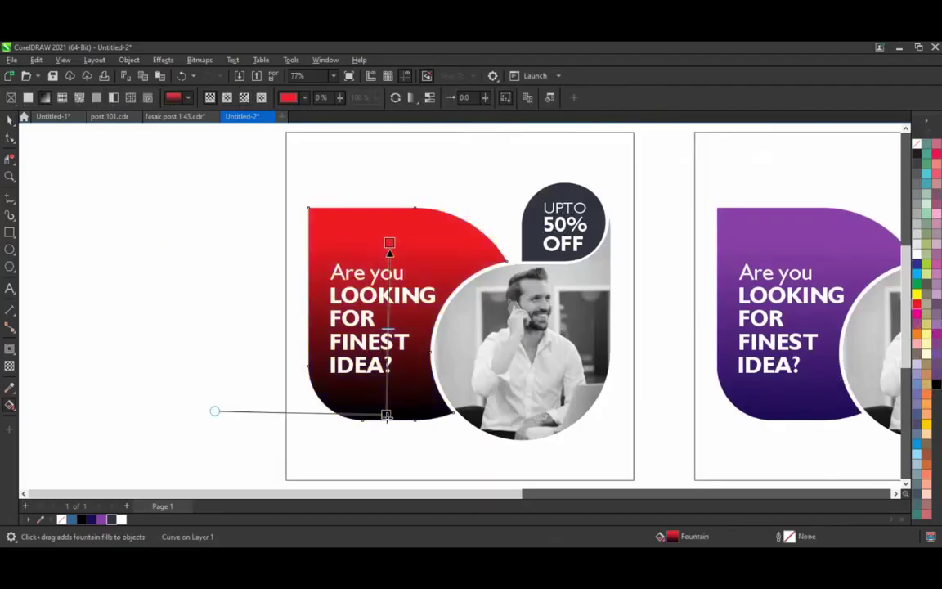
pyautogui.moveTo(386, 414); pyautogui.dragTo(386, 458)
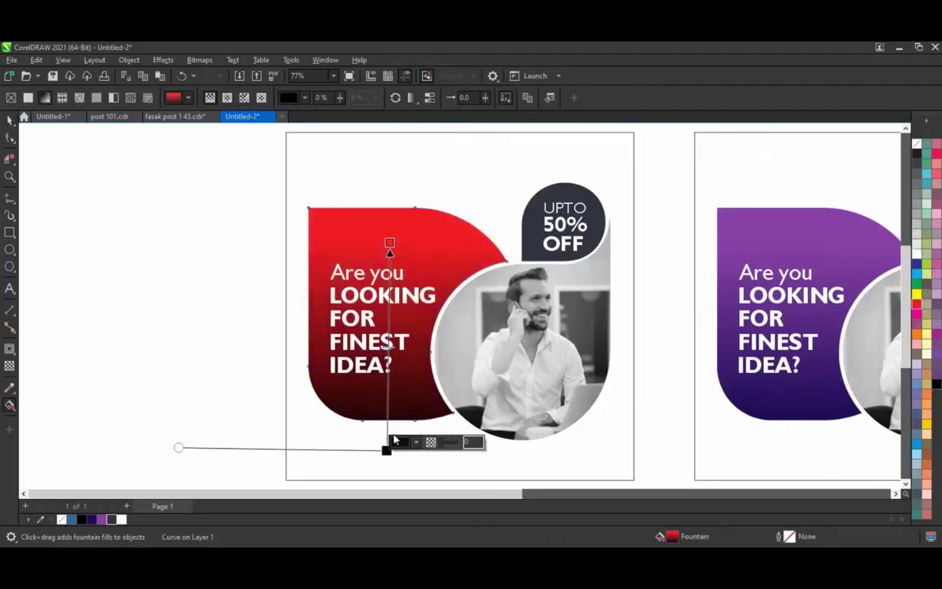
pyautogui.press('space')
# Step: Select both the red and purple cards and zoom to fit them in view
pyautogui.click(136, 244)
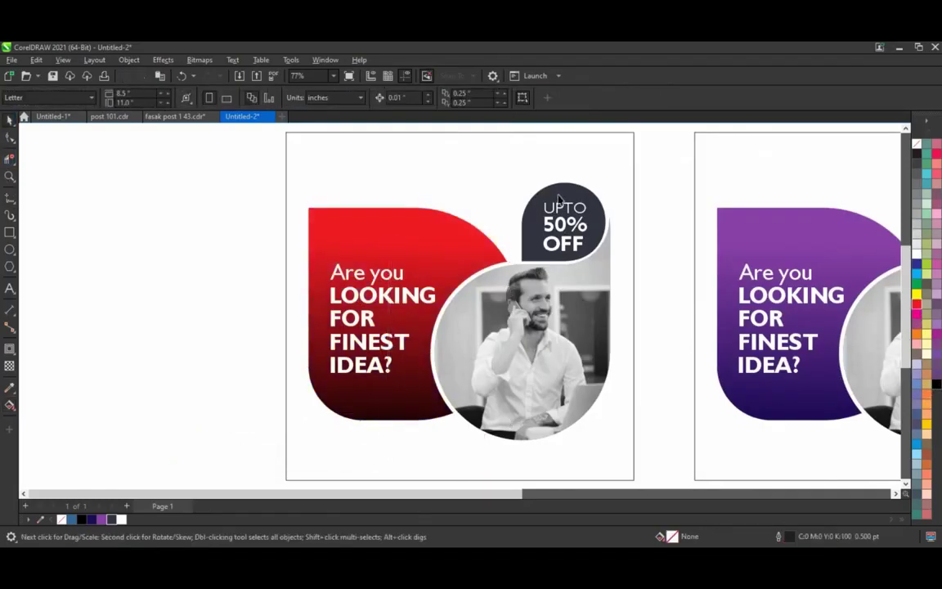
pyautogui.click(559, 198)
pyautogui.scroll(-3, 532, 296)
pyautogui.moveTo(271, 207)
pyautogui.mouseDown()
pyautogui.moveTo(483, 430)
pyautogui.moveTo(885, 427)
pyautogui.mouseUp()
pyautogui.hotkey('shift', 'F2')
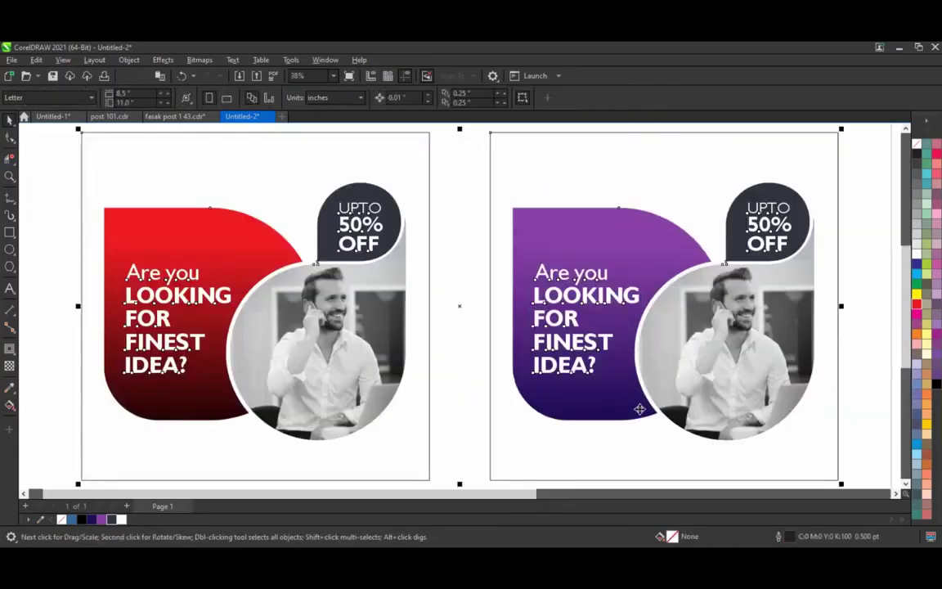